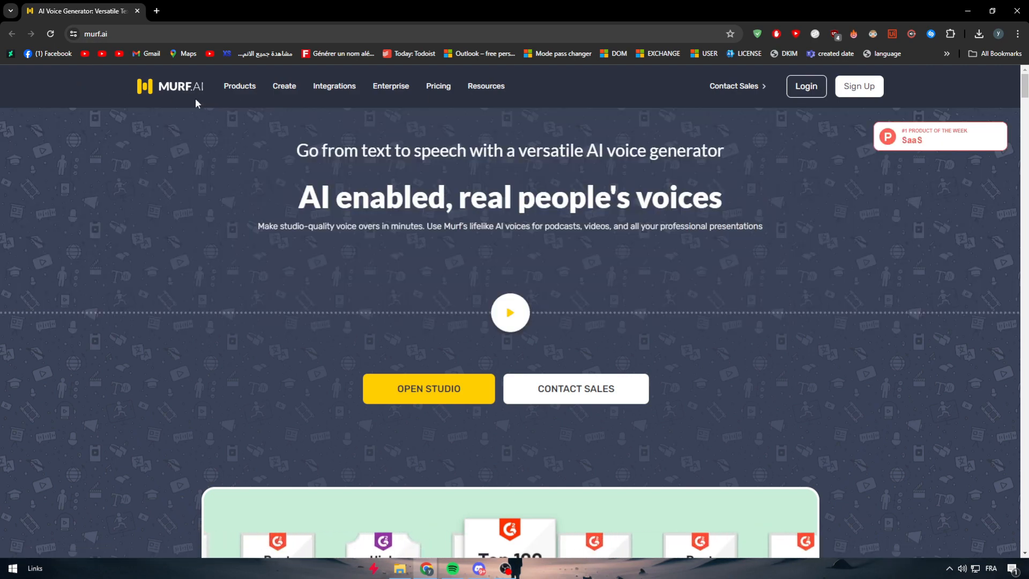
- Look over the Murf.ai homepage, including its headline and the section on voices for every need
{"action": "scroll", "coordinate": [293, 177], "scroll_direction": "down", "scroll_amount": 6}
{"action": "scroll", "coordinate": [265, 318], "scroll_direction": "down", "scroll_amount": 5}
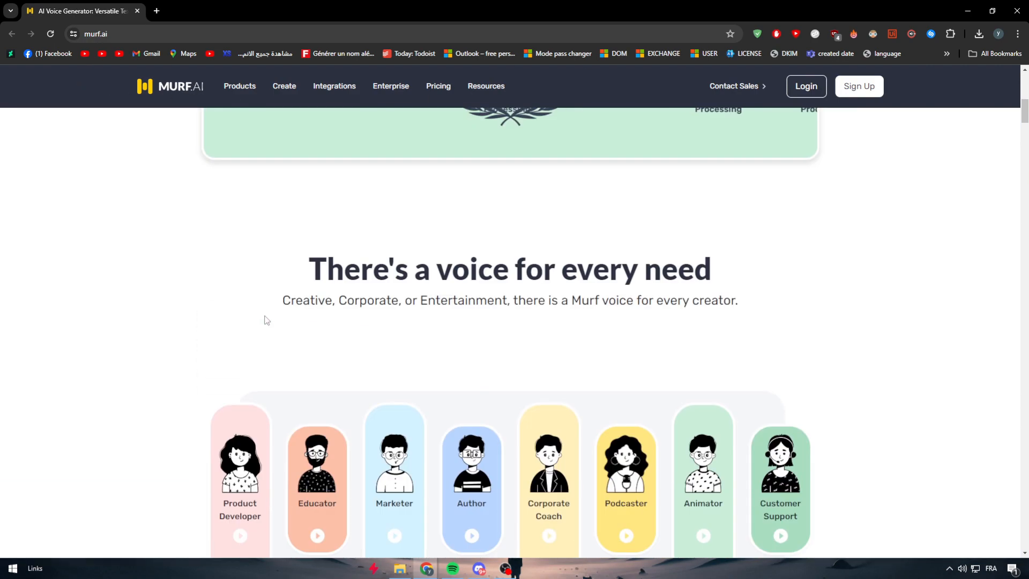
{"action": "scroll", "coordinate": [268, 318], "scroll_direction": "up", "scroll_amount": 11}
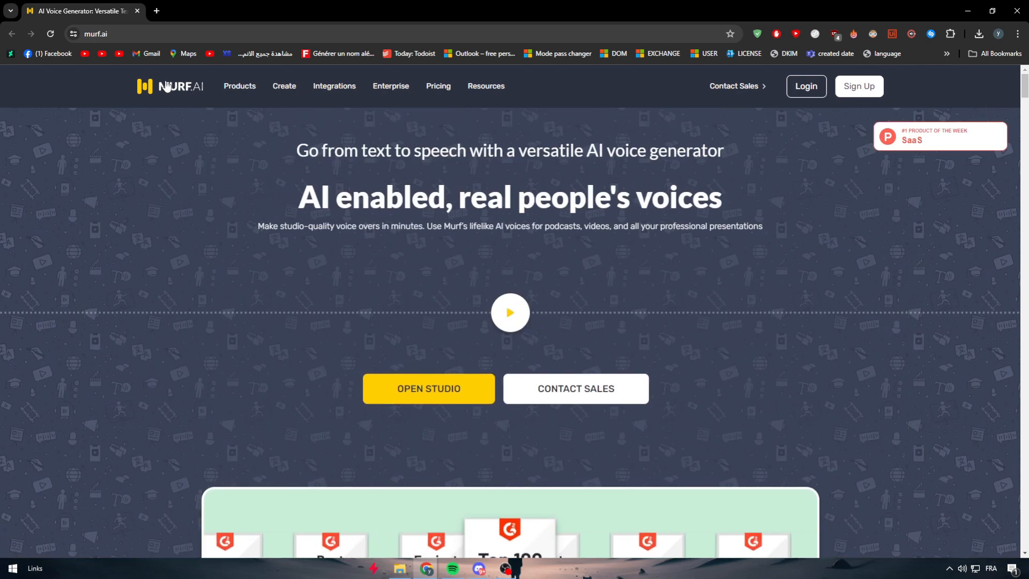
{"action": "left_click_drag", "start_coordinate": [293, 195], "coordinate": [588, 197]}
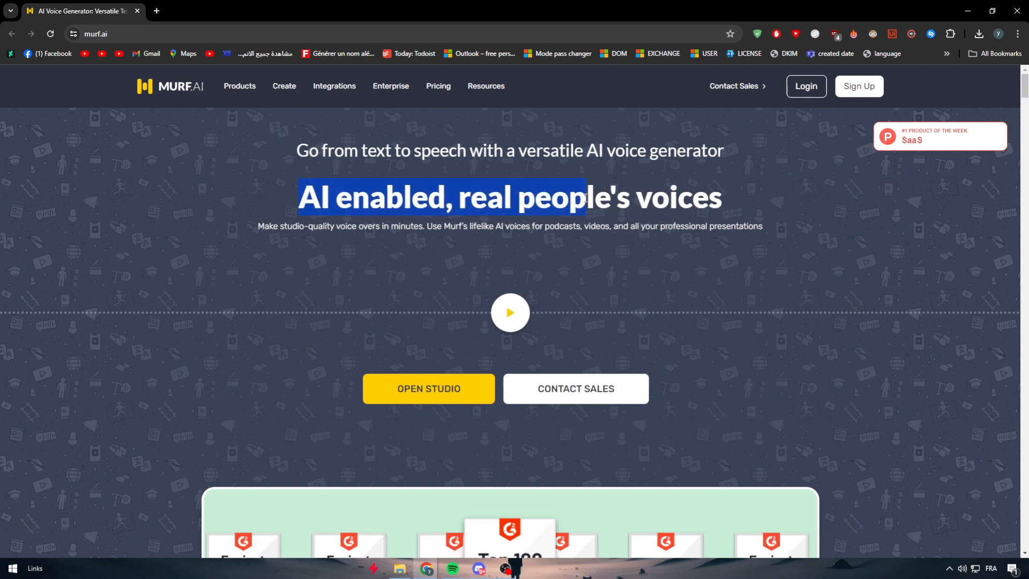
{"action": "left_click", "coordinate": [505, 188]}
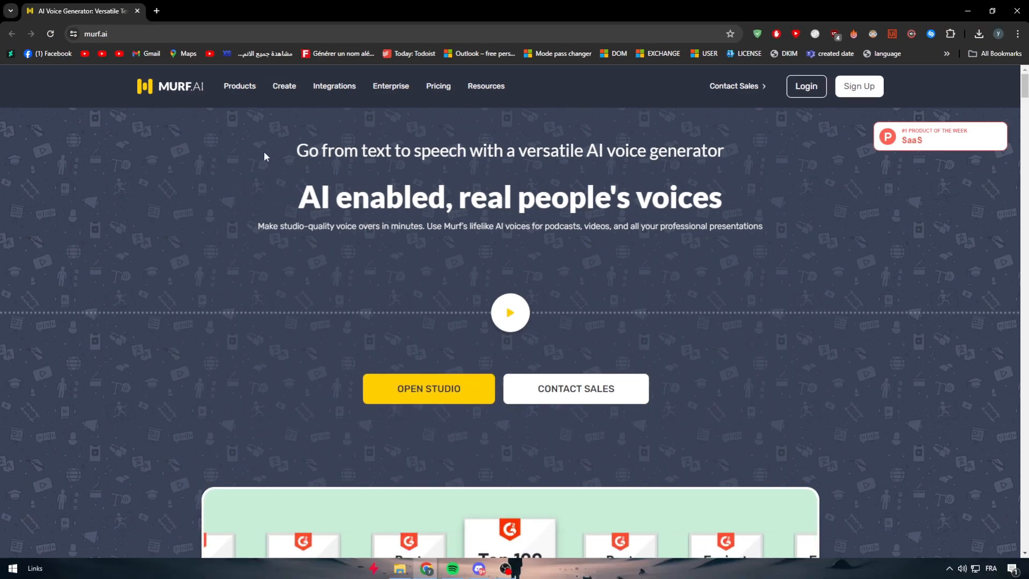
{"action": "left_click_drag", "start_coordinate": [264, 151], "coordinate": [612, 185]}
{"action": "left_click", "coordinate": [654, 174]}
- Sign up for Murf with an existing Google account and approve the sign-in
{"action": "left_click", "coordinate": [860, 85]}
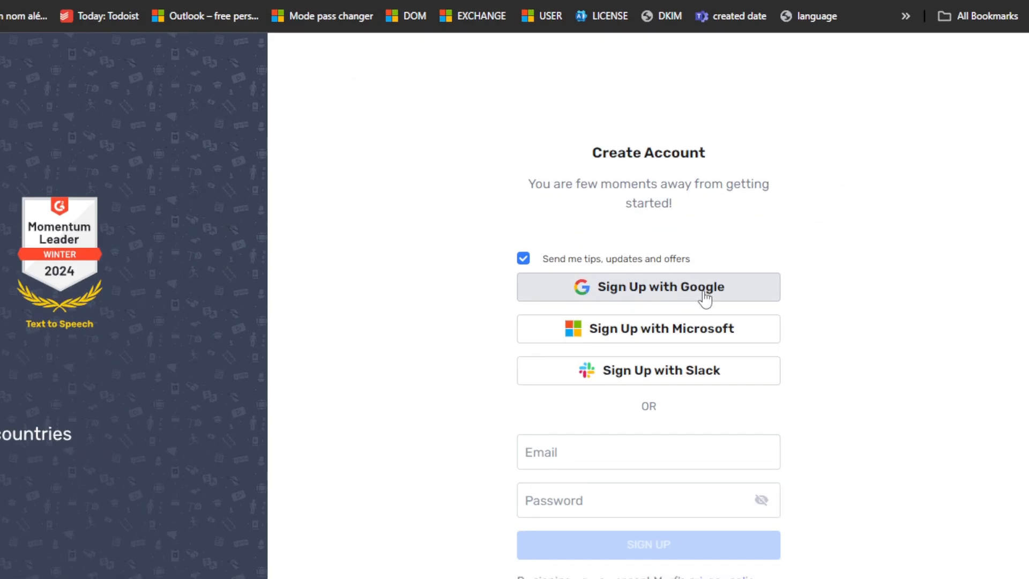
{"action": "left_click", "coordinate": [663, 297]}
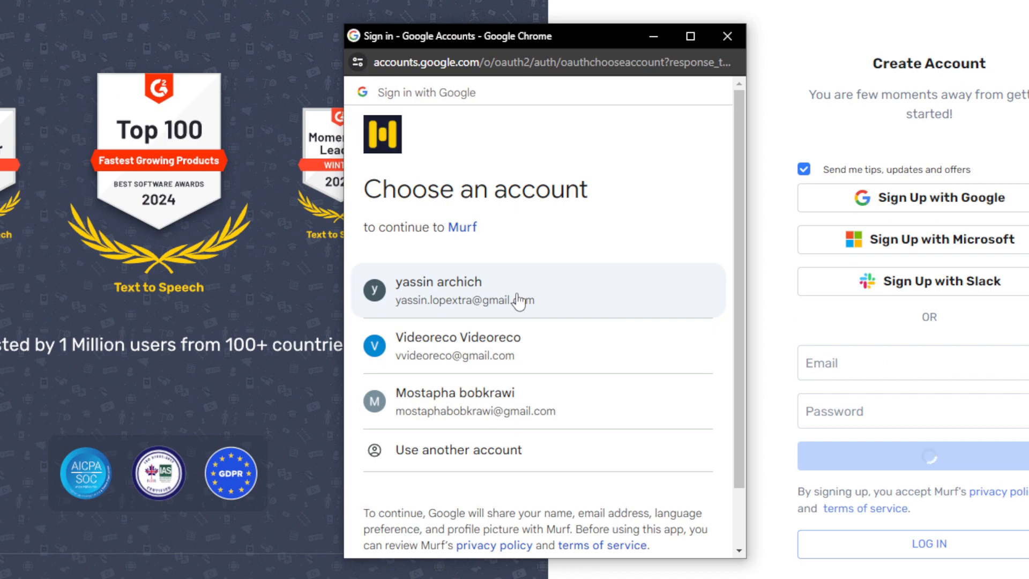
{"action": "left_click", "coordinate": [519, 300]}
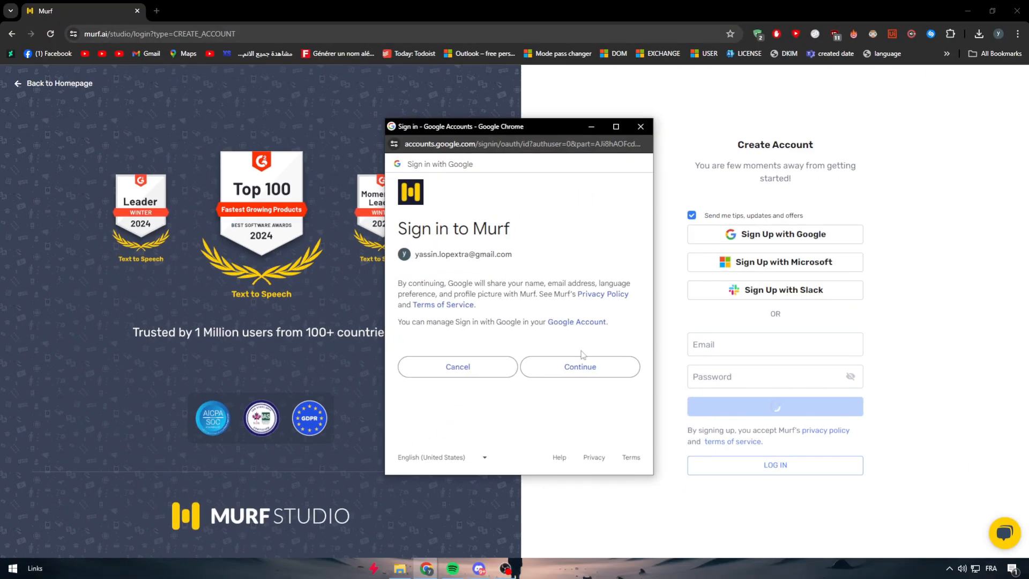
{"action": "left_click", "coordinate": [579, 369]}
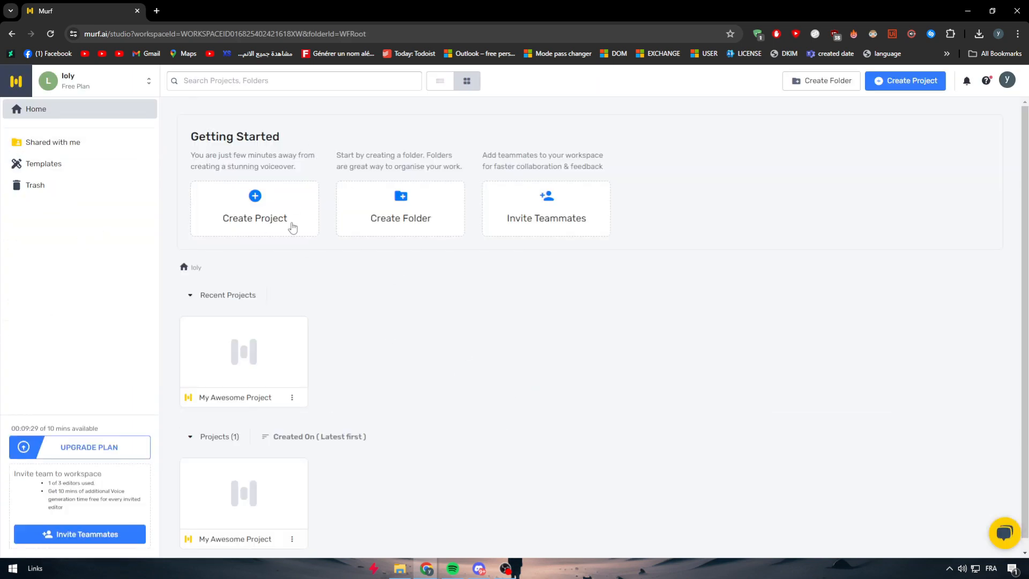
- Create a new project titled "Tutorial Project"
{"action": "left_click", "coordinate": [261, 209]}
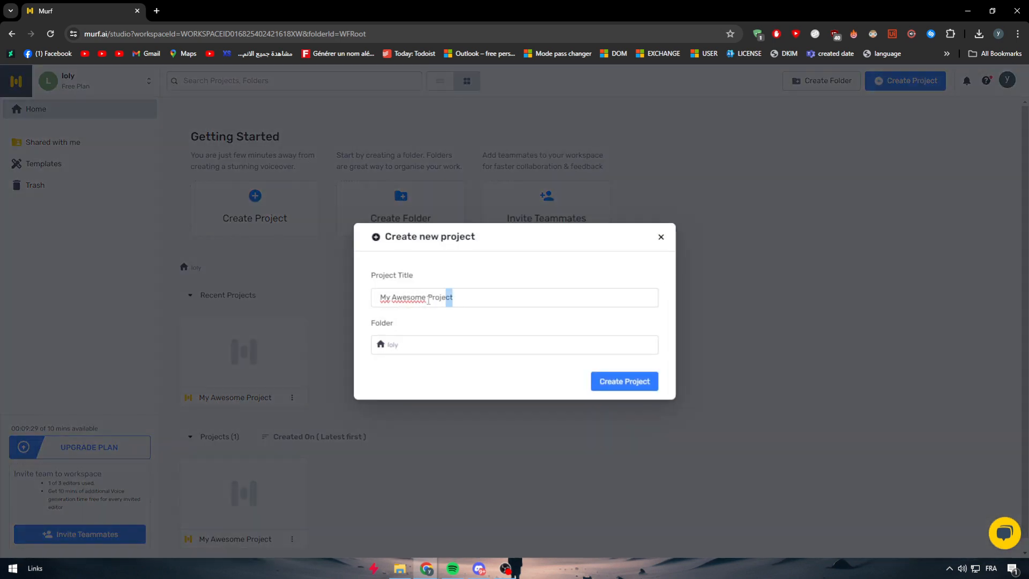
{"action": "left_click_drag", "start_coordinate": [428, 301], "coordinate": [247, 287]}
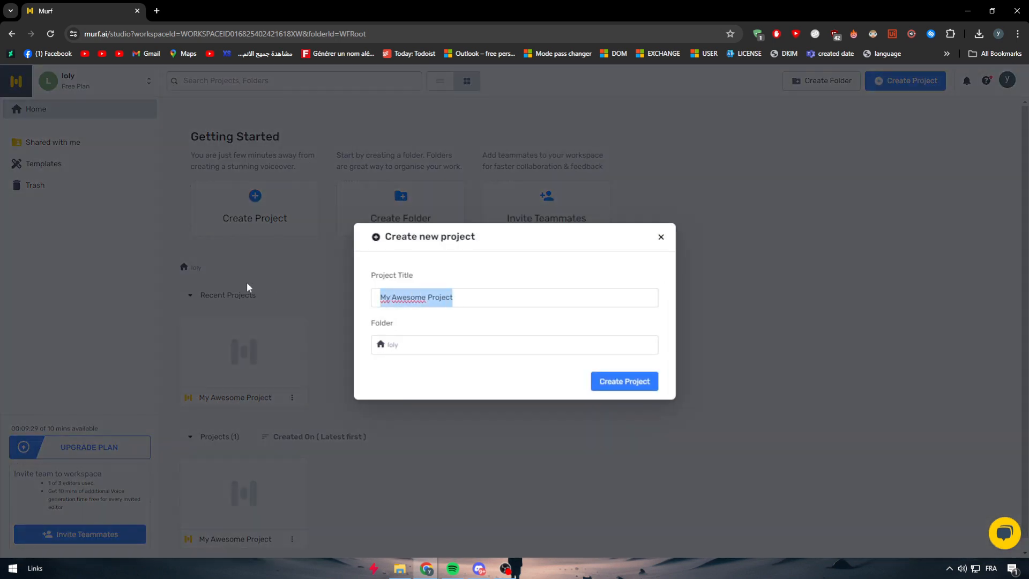
{"action": "type", "text": "Tutorial P"}
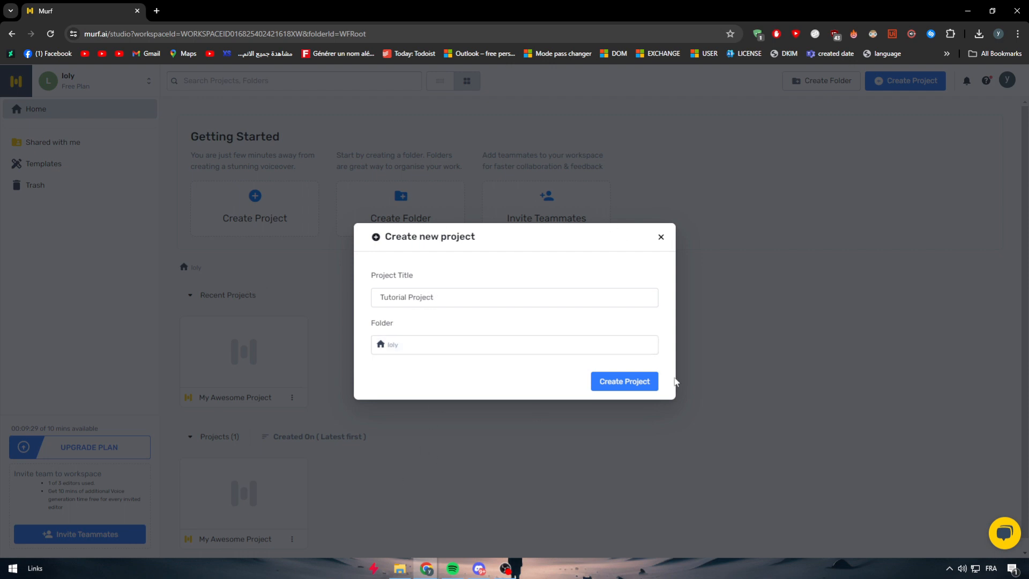
{"action": "left_click", "coordinate": [638, 381]}
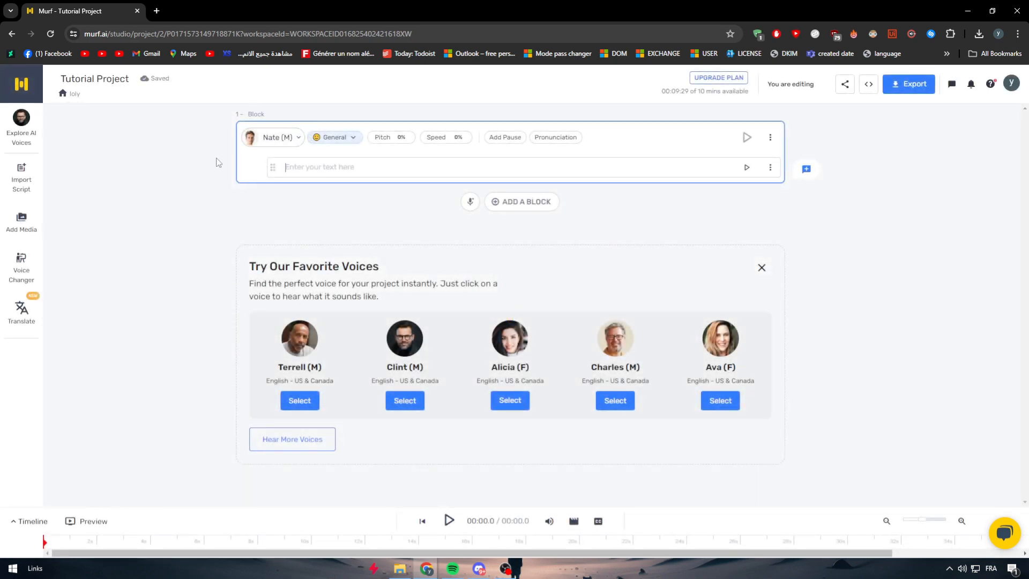
{"action": "left_click", "coordinate": [146, 256]}
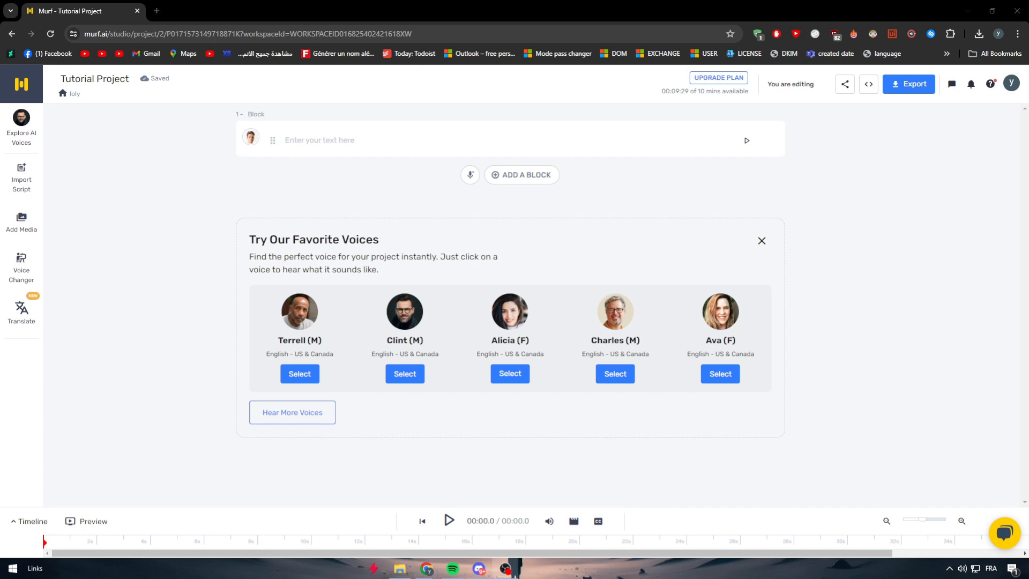
- Enter "Hello everyone" as the first line of block 1 and generate its audio
{"action": "left_click", "coordinate": [317, 139]}
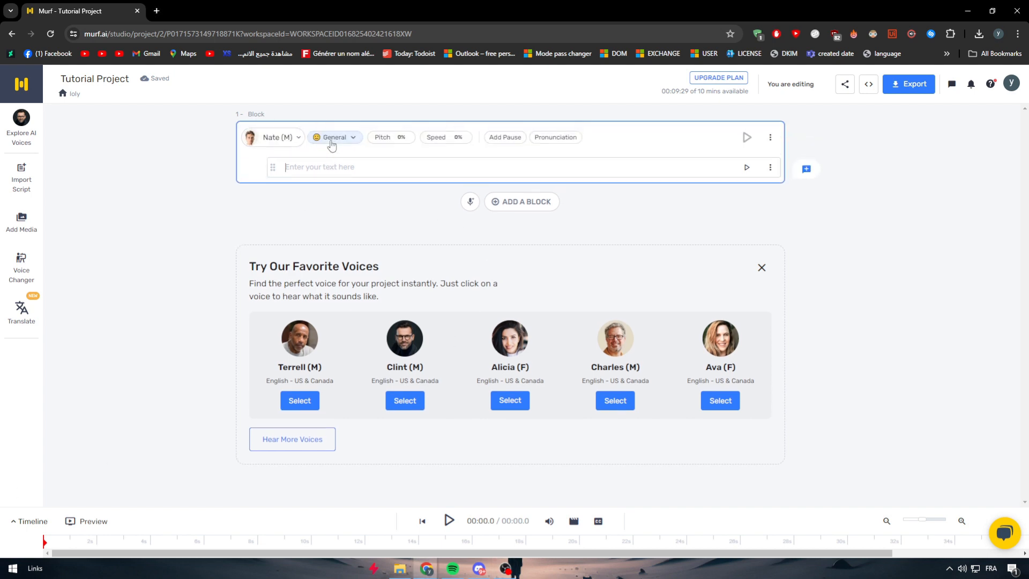
{"action": "type", "text": "Hello everyone"}
{"action": "left_click", "coordinate": [746, 168]}
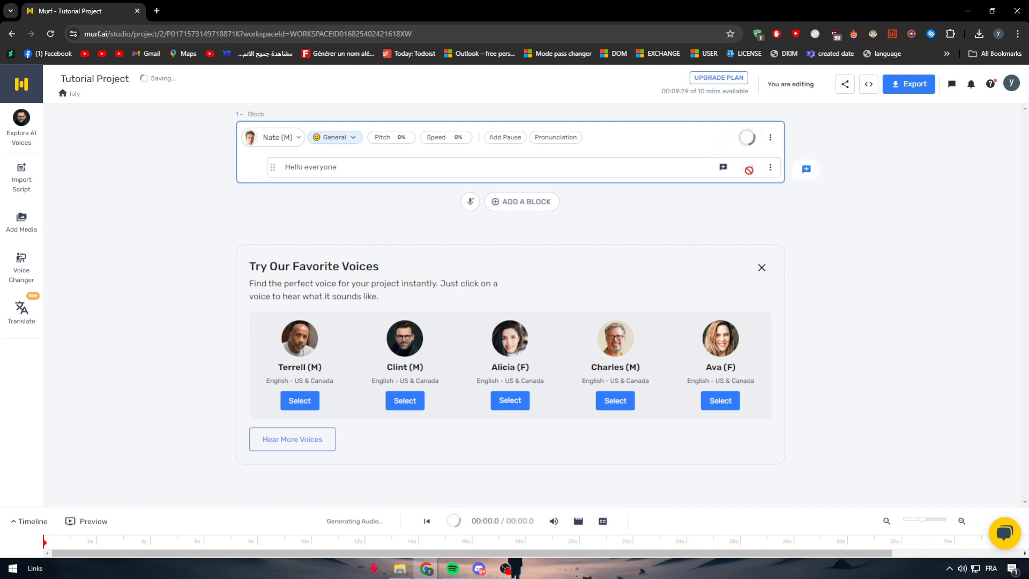
- Lower the system volume and play the generated "Hello everyone" line
{"action": "left_click", "coordinate": [962, 568]}
{"action": "left_click_drag", "start_coordinate": [942, 543], "coordinate": [927, 545]}
{"action": "left_click", "coordinate": [891, 363]}
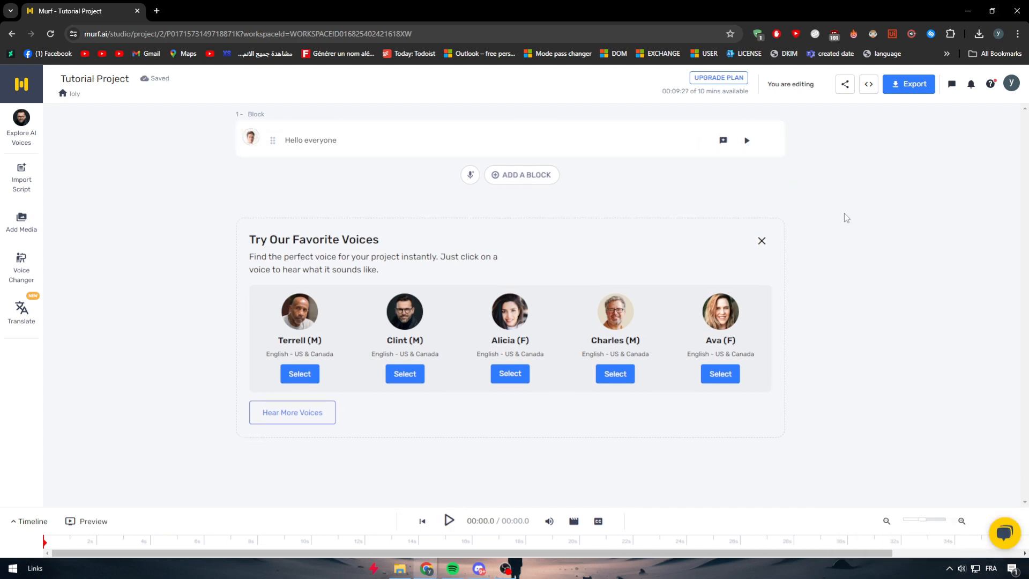
{"action": "left_click", "coordinate": [747, 140]}
- Add a second line, "Back again with a new tutorial", to block 1 and generate and play its audio
{"action": "left_click", "coordinate": [363, 137]}
{"action": "key", "text": "Return"}
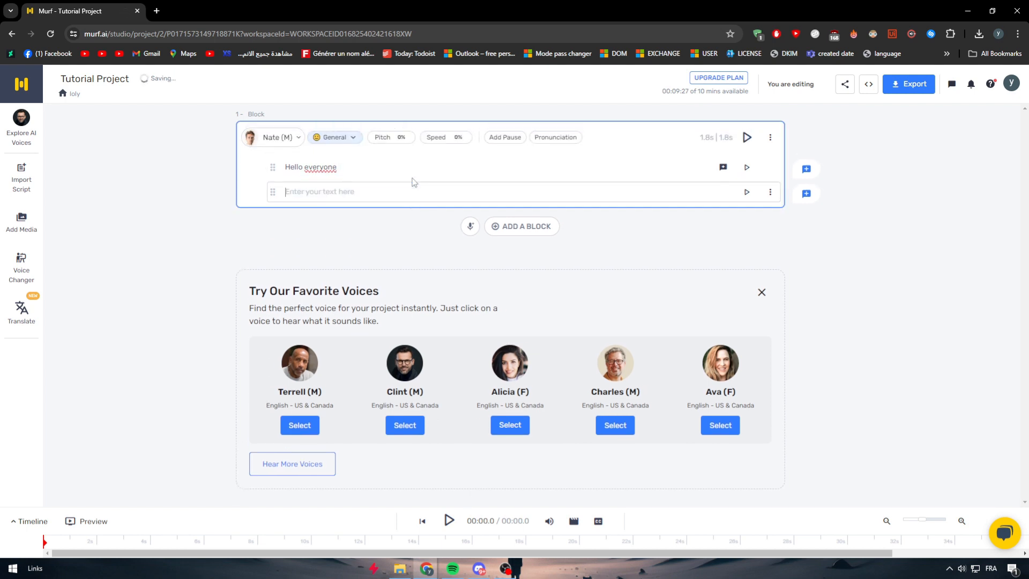
{"action": "type", "text": "Back again with a new turoial"}
{"action": "left_click", "coordinate": [747, 192]}
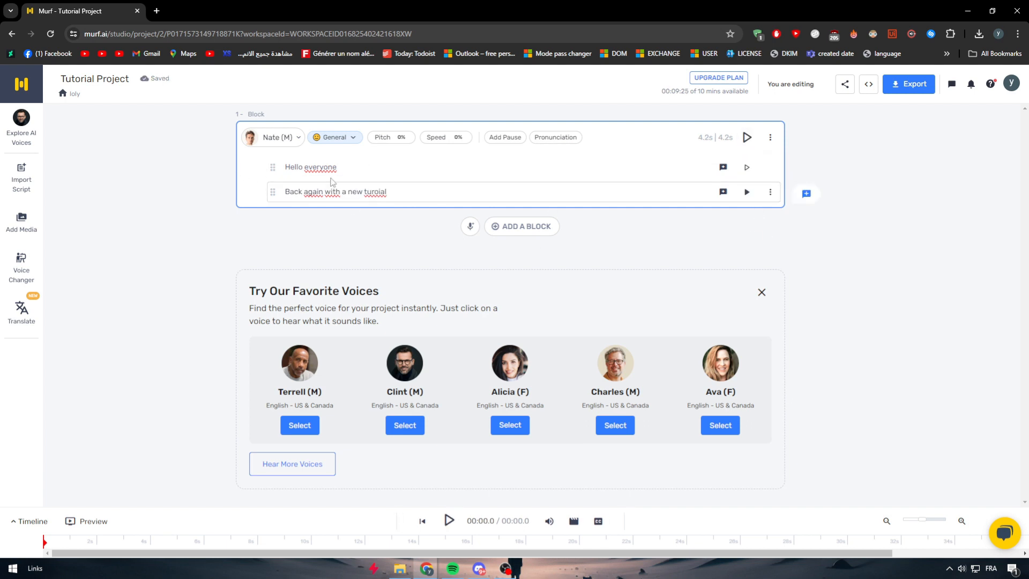
{"action": "left_click", "coordinate": [746, 192]}
{"action": "left_click", "coordinate": [746, 192]}
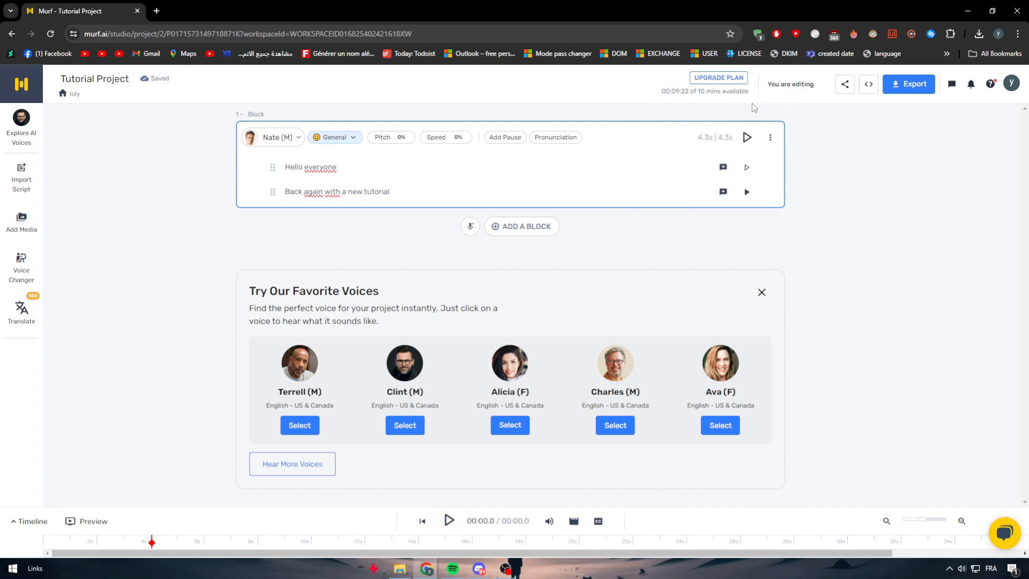
- Browse the English - US & Canada voices available for the block and preview Iris (F) and Claire (F)
{"action": "mouse_move", "coordinate": [748, 97]}
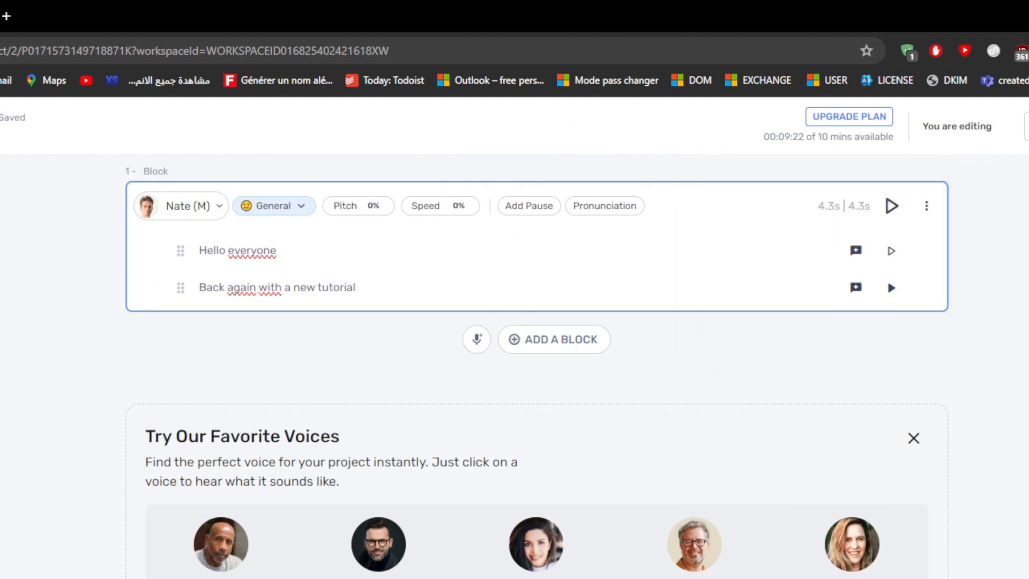
{"action": "mouse_move", "coordinate": [852, 134]}
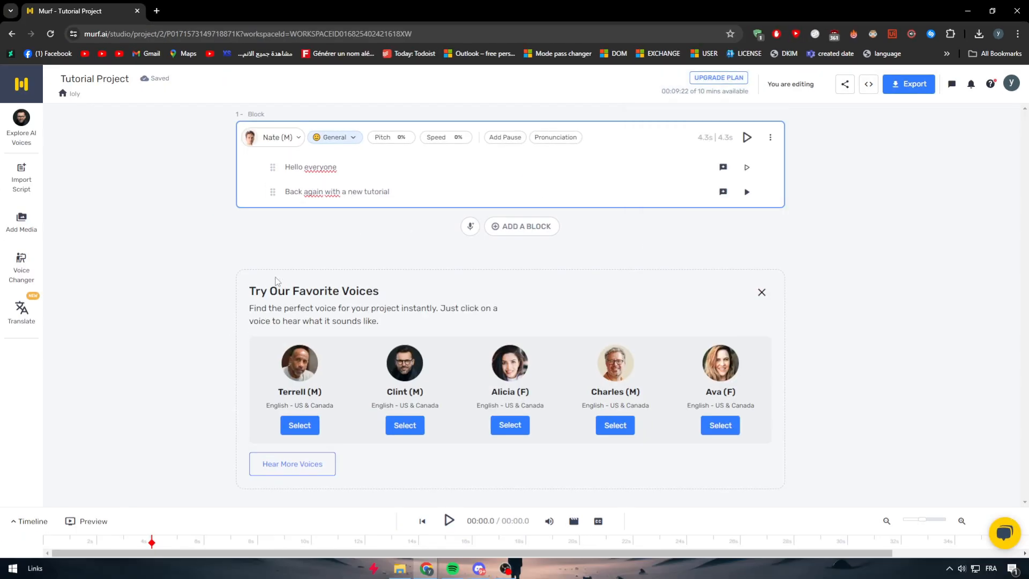
{"action": "left_click", "coordinate": [275, 138]}
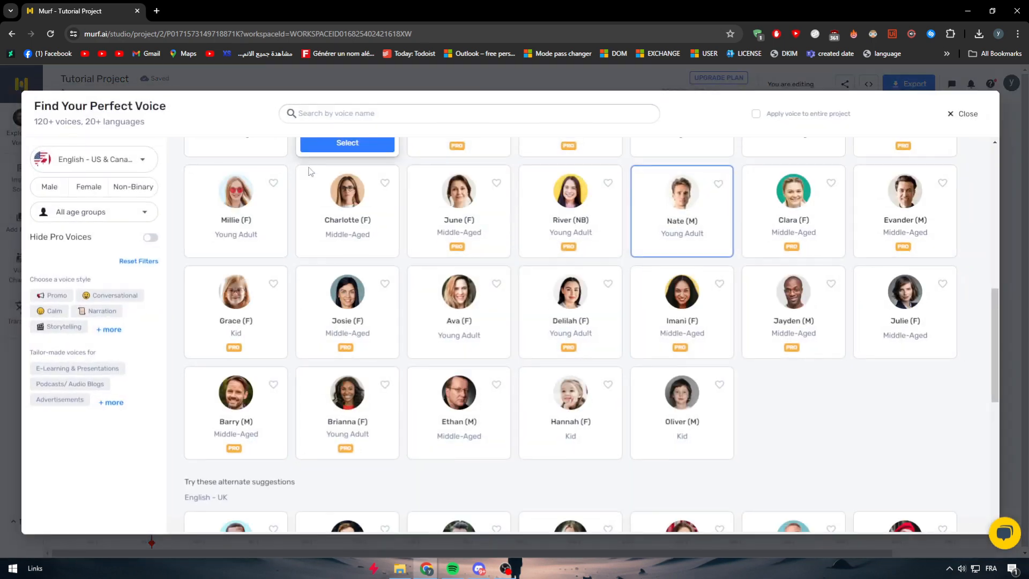
{"action": "scroll", "coordinate": [776, 413], "scroll_direction": "up", "scroll_amount": 2}
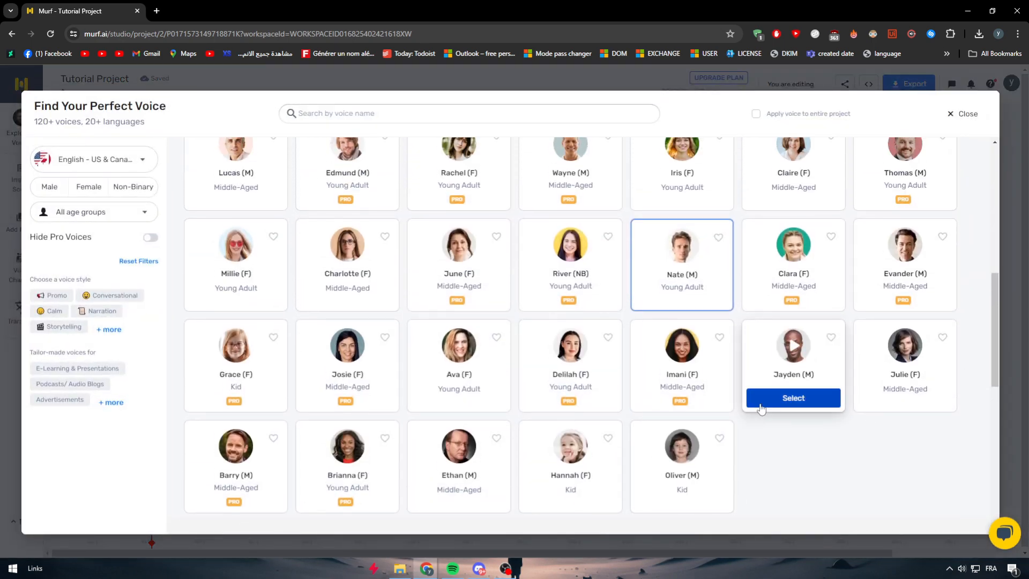
{"action": "mouse_move", "coordinate": [682, 217]}
{"action": "left_click", "coordinate": [683, 198]}
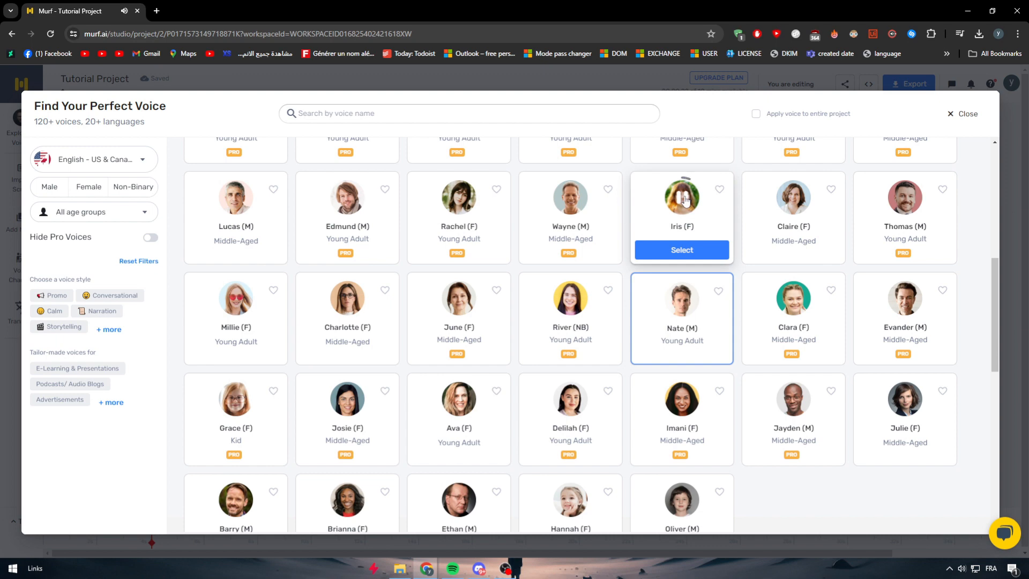
{"action": "left_click", "coordinate": [792, 202]}
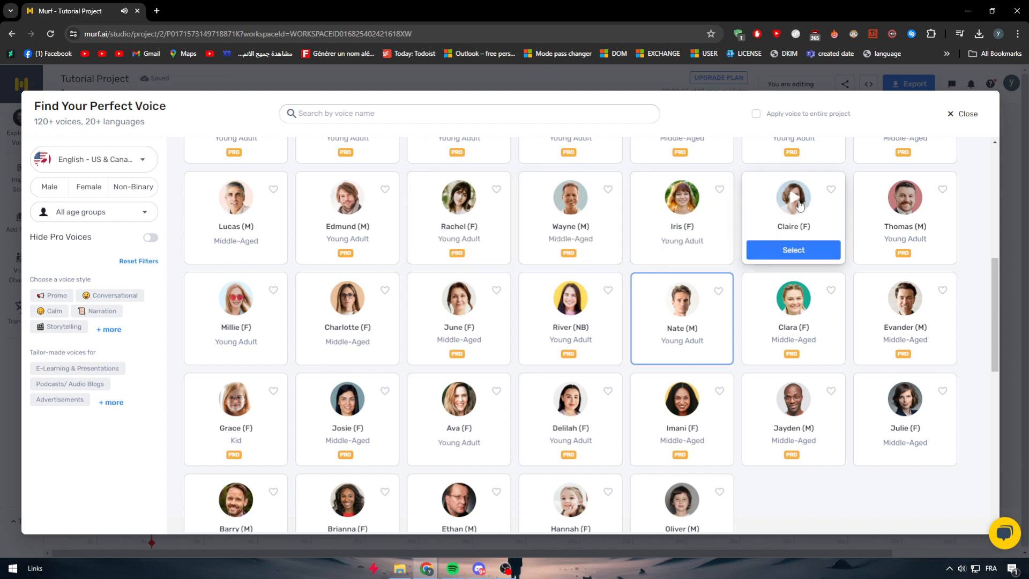
{"action": "left_click", "coordinate": [798, 203]}
- Assign the Claire (F) voice to block 1 and generate and play the "Hello everyone" line
{"action": "left_click", "coordinate": [806, 250]}
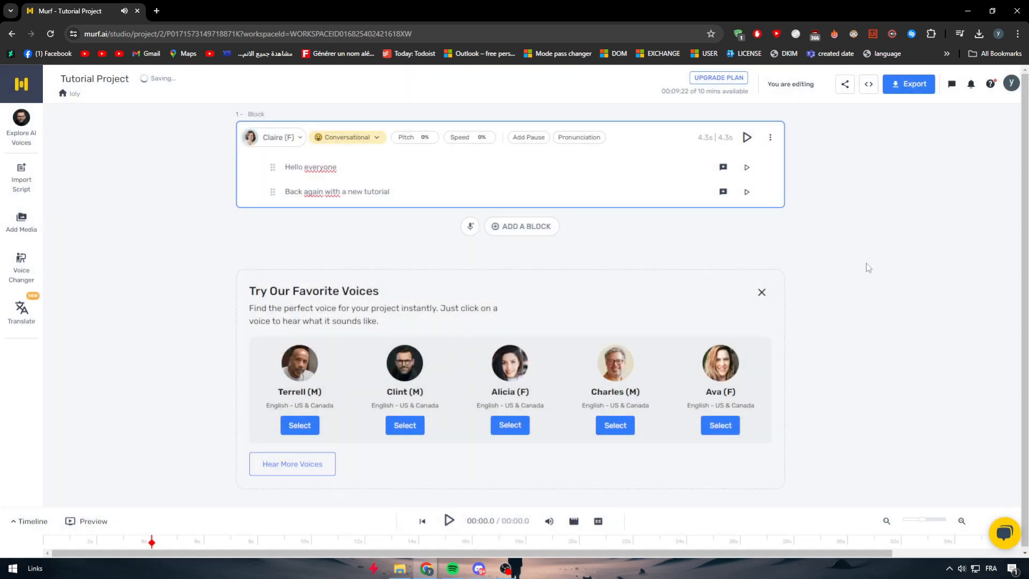
{"action": "left_click", "coordinate": [746, 136]}
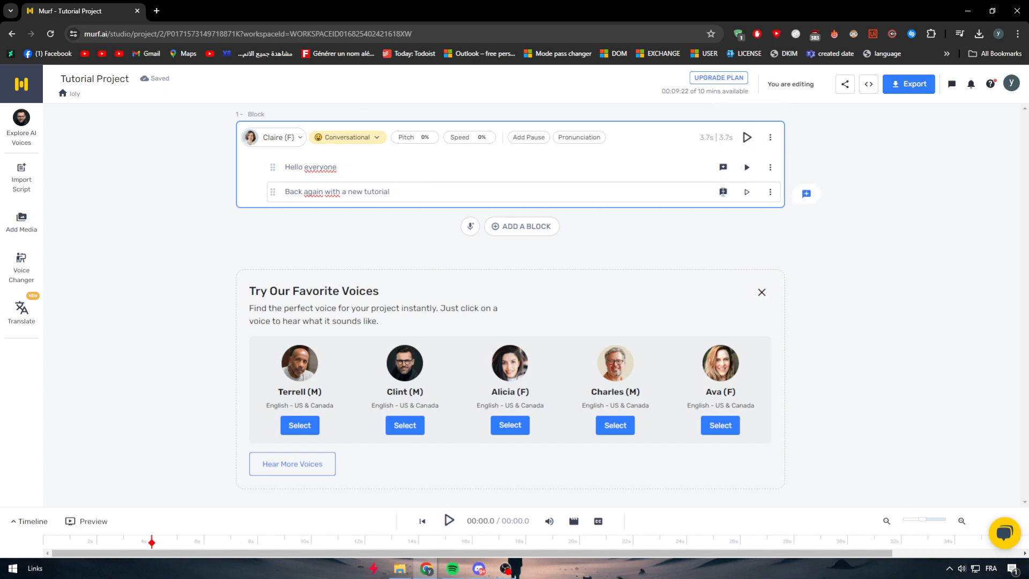
{"action": "left_click", "coordinate": [746, 167]}
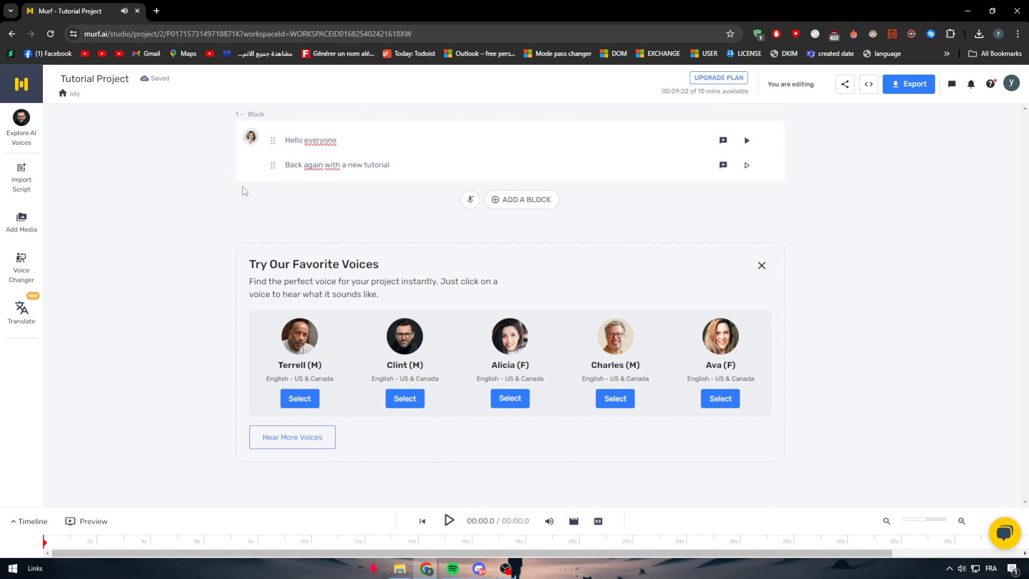
- Set the block's voice style to Luxury and its pitch to +19%
{"action": "left_click", "coordinate": [375, 137]}
{"action": "left_click", "coordinate": [358, 143]}
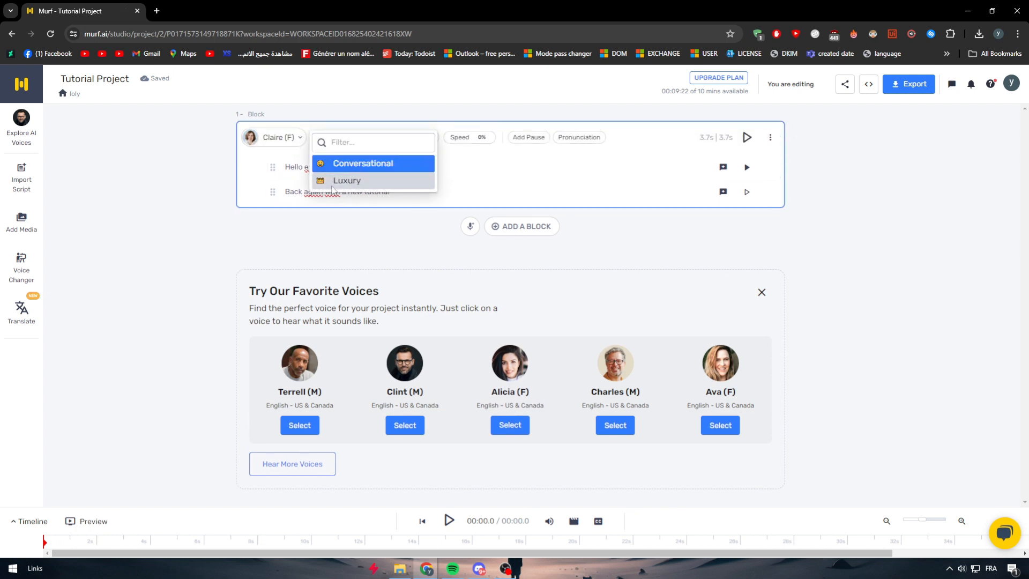
{"action": "left_click", "coordinate": [355, 181]}
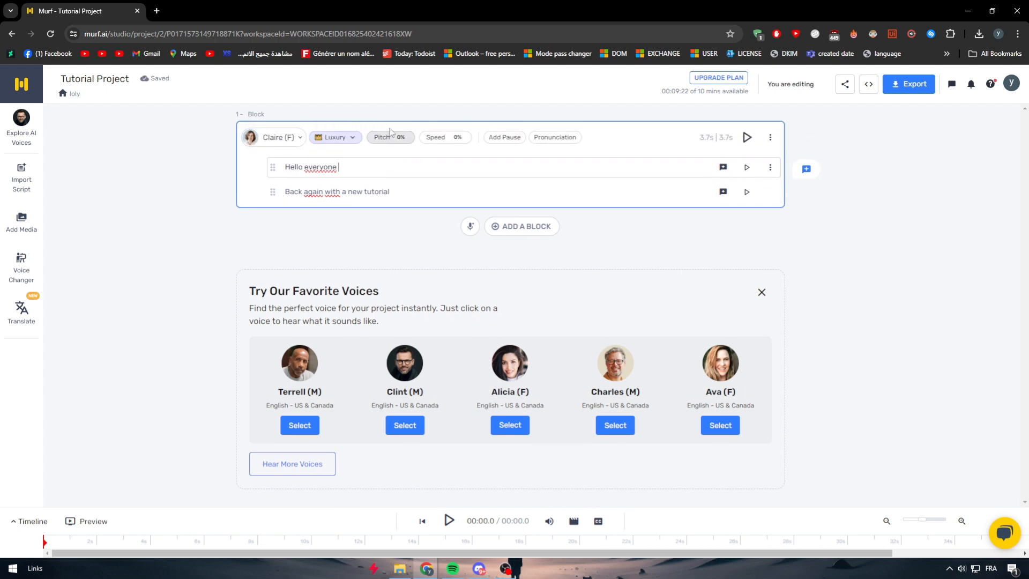
{"action": "left_click", "coordinate": [396, 138]}
{"action": "left_click", "coordinate": [415, 166]}
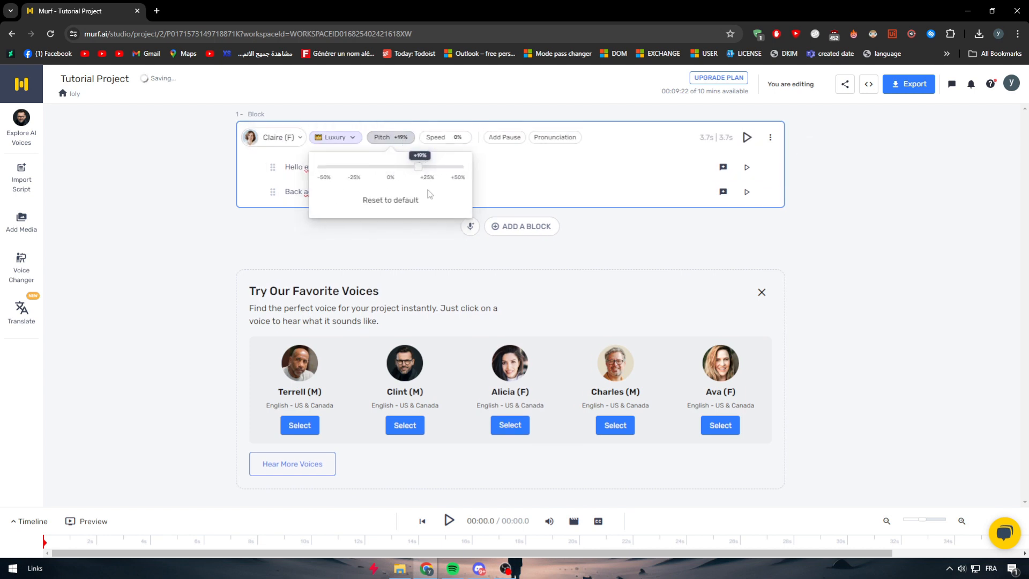
- Regenerate the "Hello everyone" audio with the changed style and pitch, and play it
{"action": "left_click", "coordinate": [755, 172]}
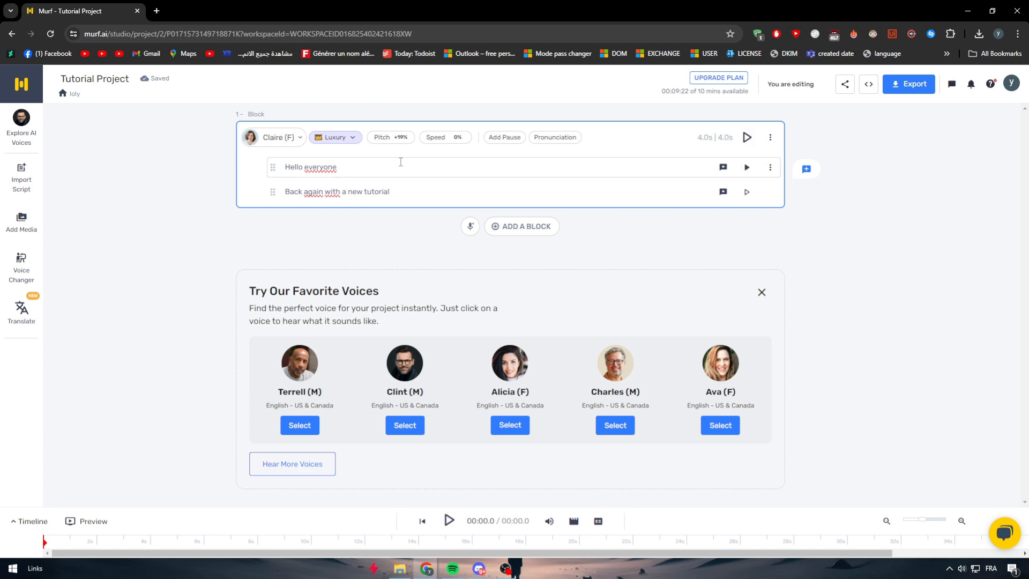
{"action": "left_click", "coordinate": [746, 167]}
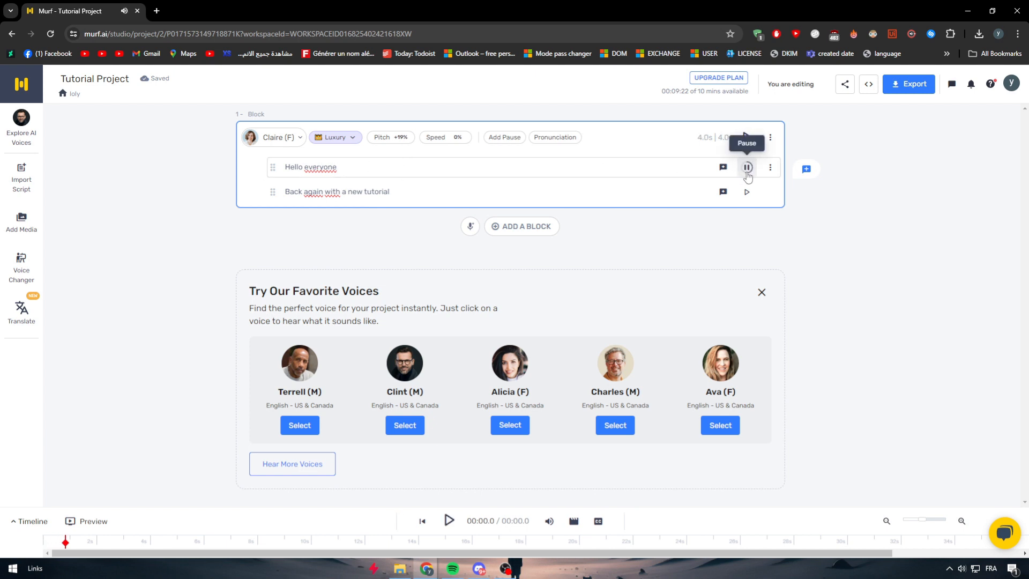
{"action": "left_click", "coordinate": [814, 233]}
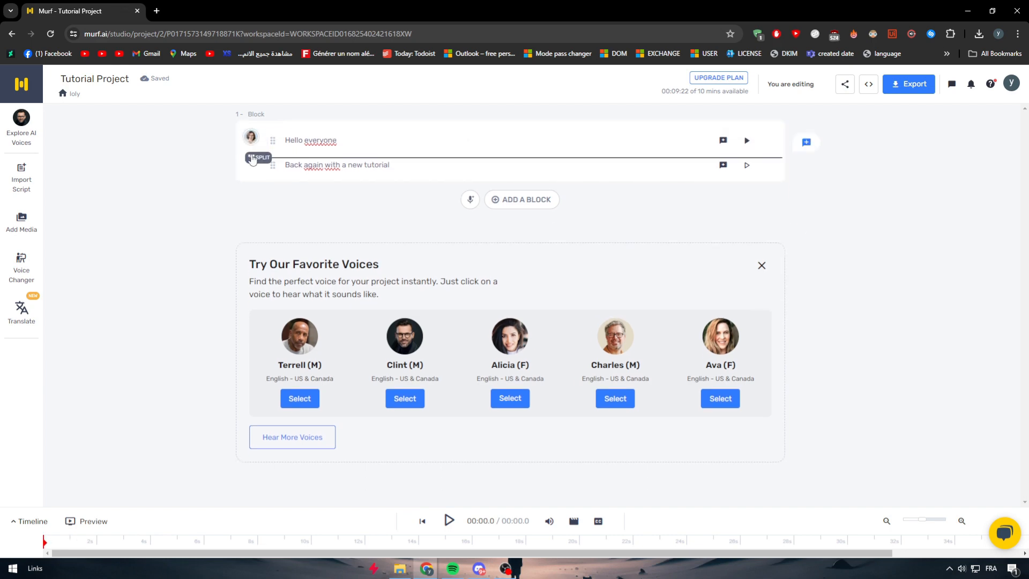
- Look at the voice library and the voice style choices for block 1, and close both without changing anything
{"action": "left_click", "coordinate": [251, 138]}
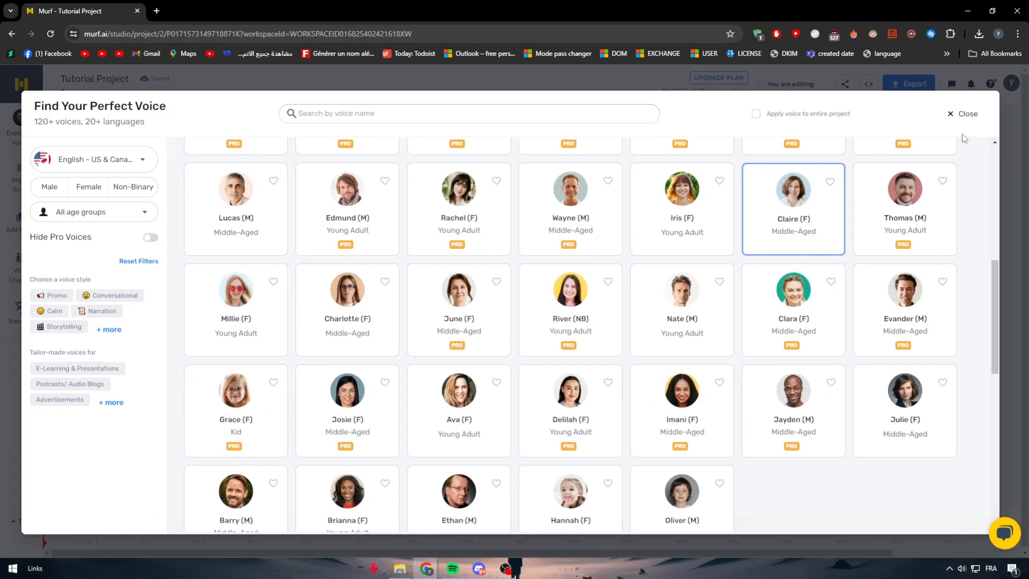
{"action": "left_click", "coordinate": [963, 114]}
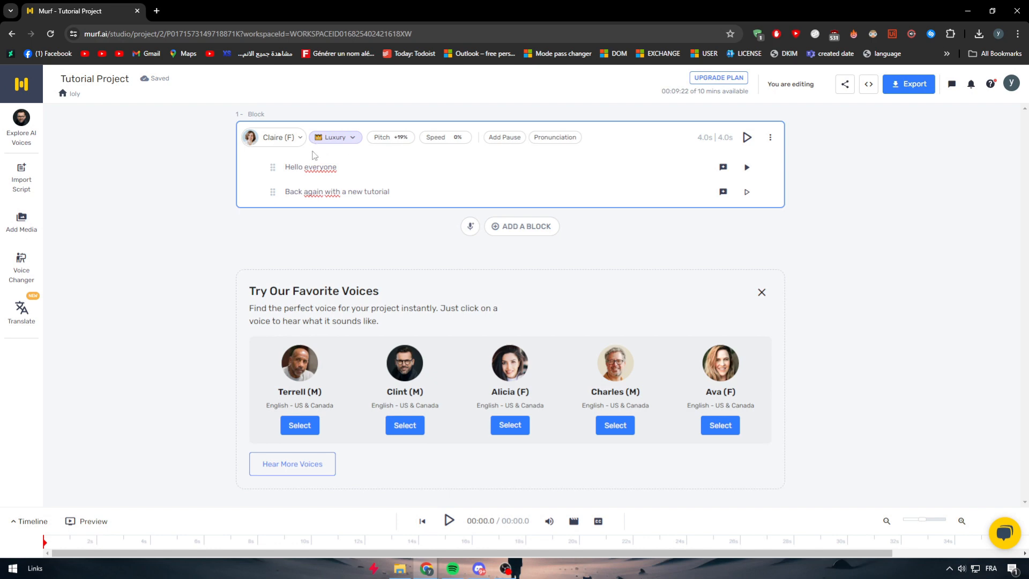
{"action": "left_click", "coordinate": [331, 138]}
{"action": "type", "text": "-"}
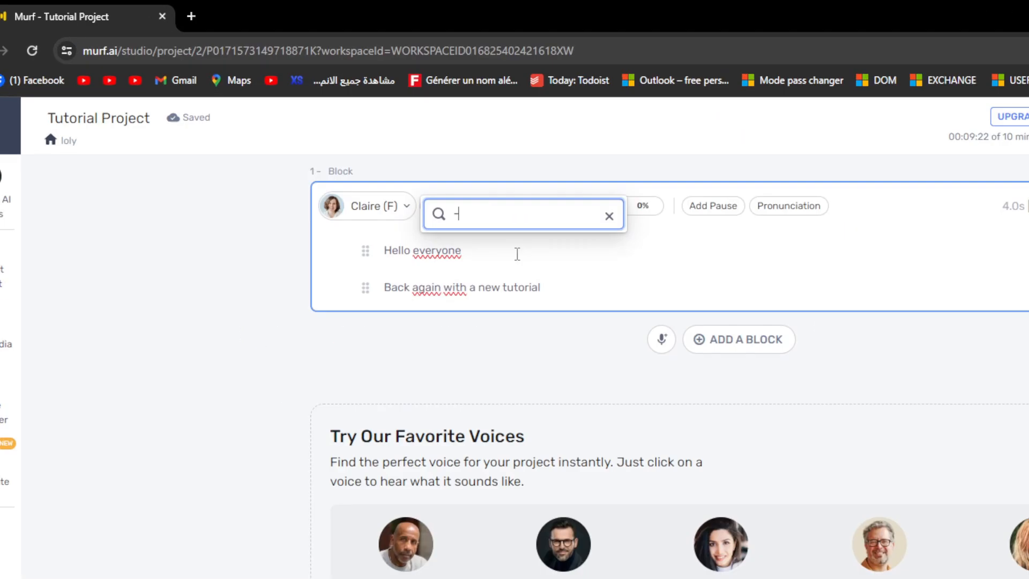
{"action": "key", "text": "BackSpace"}
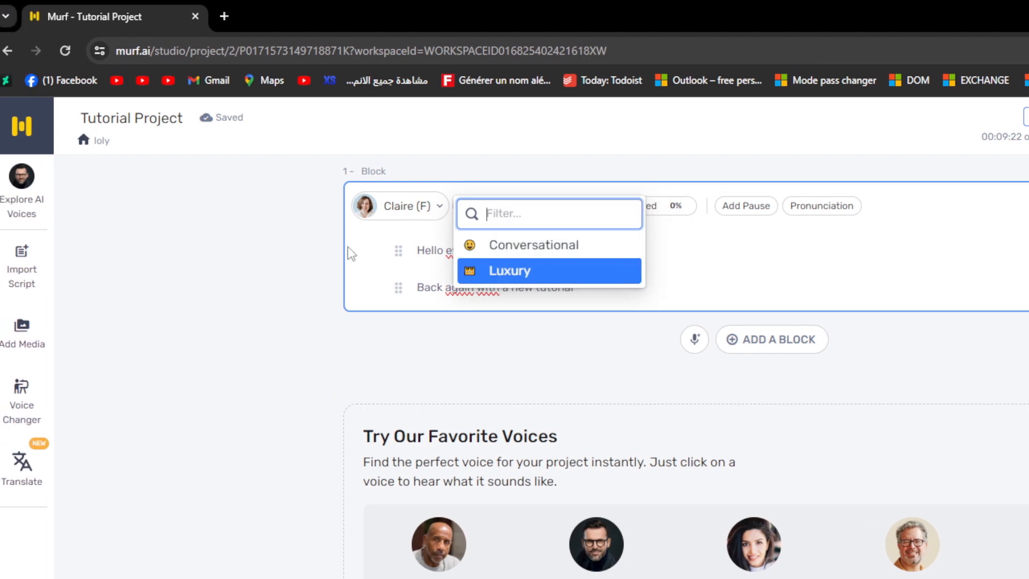
{"action": "left_click", "coordinate": [247, 239]}
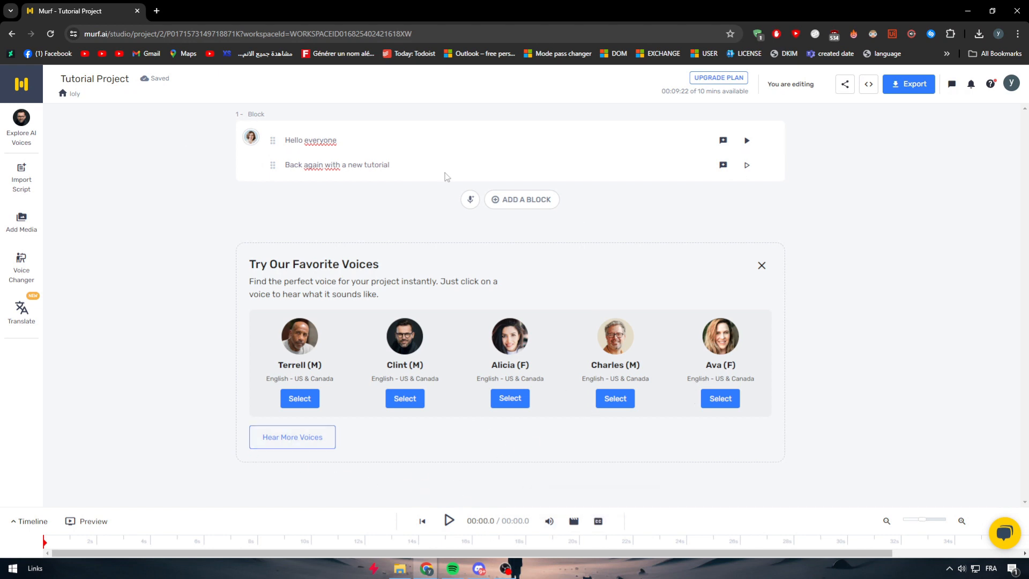
- Reopen the voice library from block 1, close it again and deselect the block
{"action": "left_click", "coordinate": [251, 139]}
{"action": "left_click", "coordinate": [925, 130]}
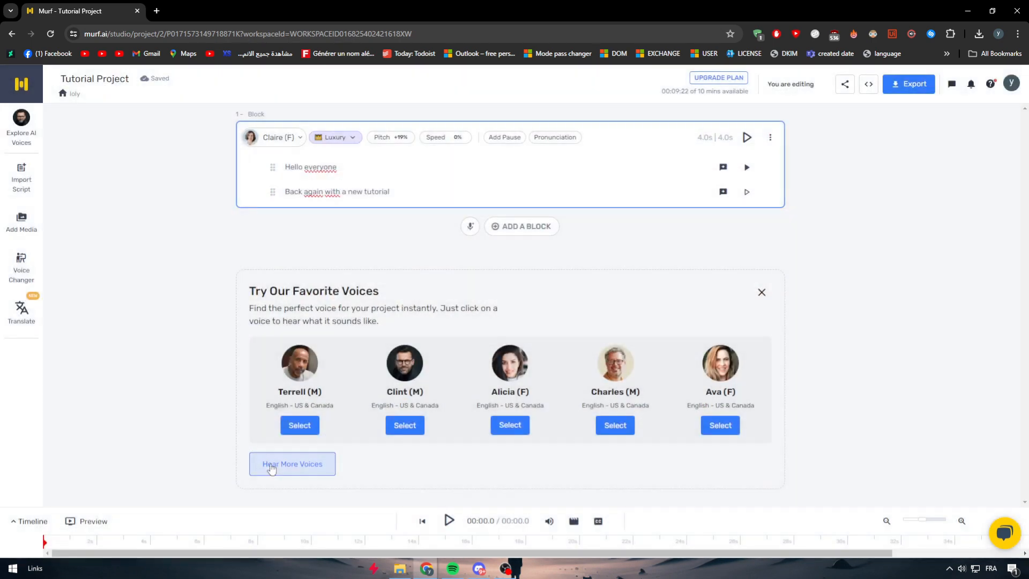
{"action": "mouse_move", "coordinate": [734, 179]}
{"action": "left_click", "coordinate": [192, 501]}
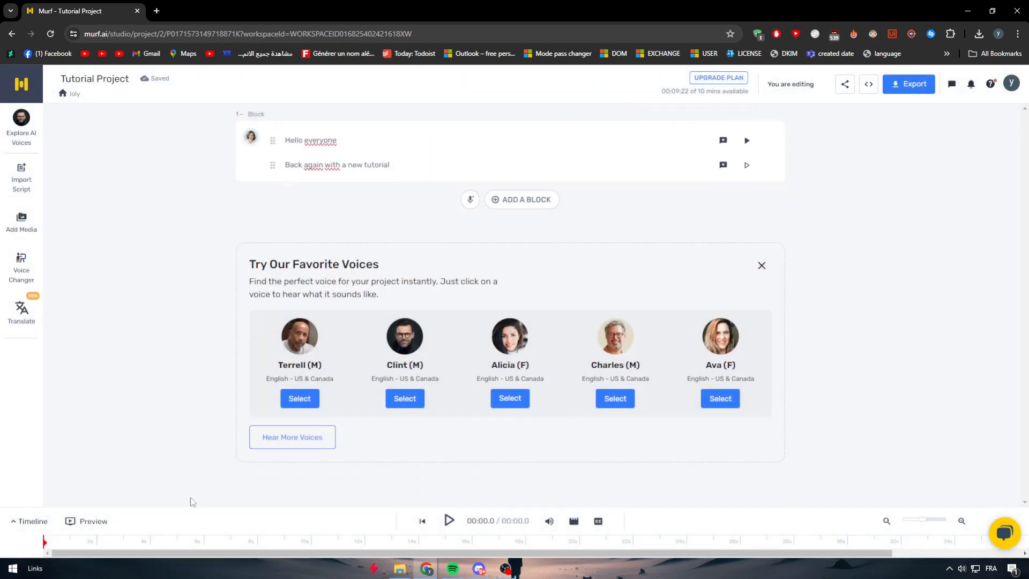
- Move the timeline playhead slightly past the start, and view the Emphasis editor for "Back again with a new tutorial" before cancelling it
{"action": "left_click", "coordinate": [57, 542]}
{"action": "left_click", "coordinate": [723, 166]}
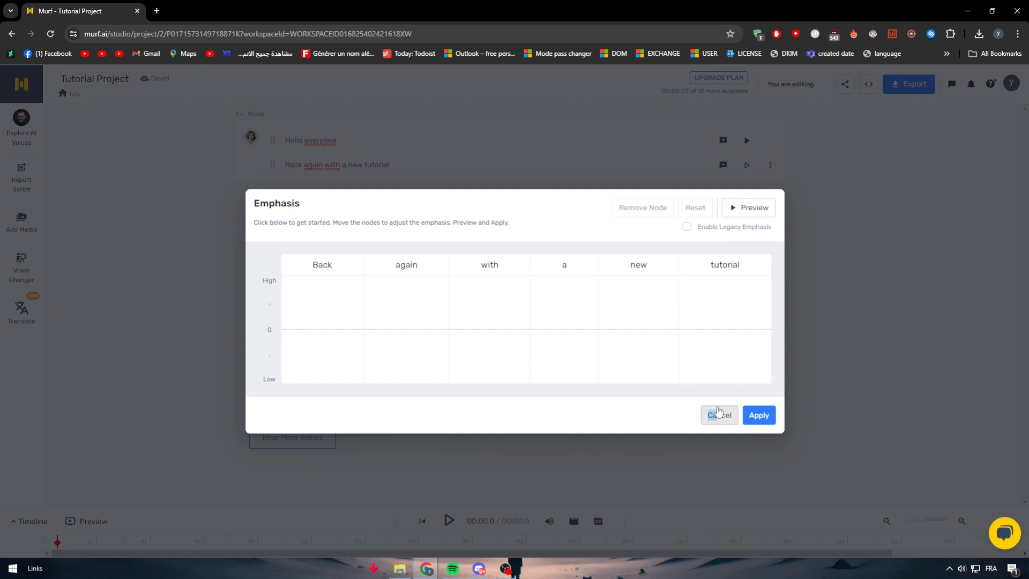
{"action": "left_click", "coordinate": [717, 414]}
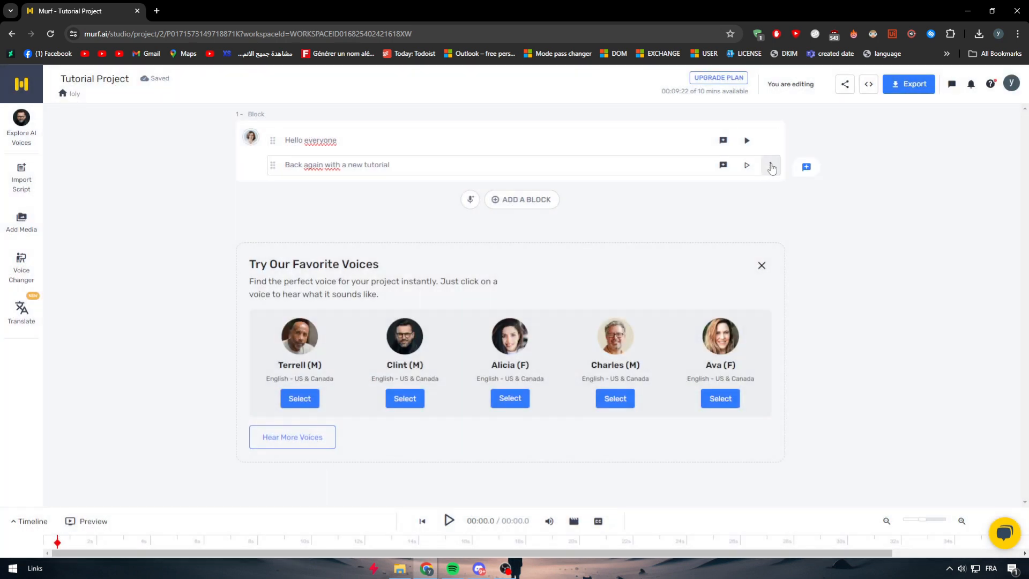
- Examine the extra options offered for the "Back again with a new tutorial" and "Hello everyone" lines without applying any
{"action": "left_click", "coordinate": [770, 164]}
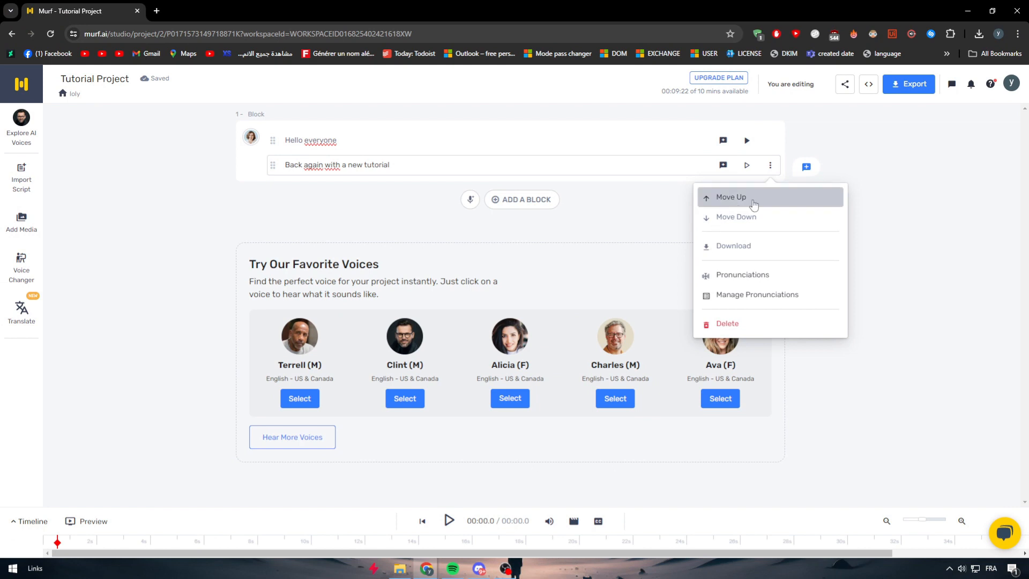
{"action": "left_click", "coordinate": [741, 116]}
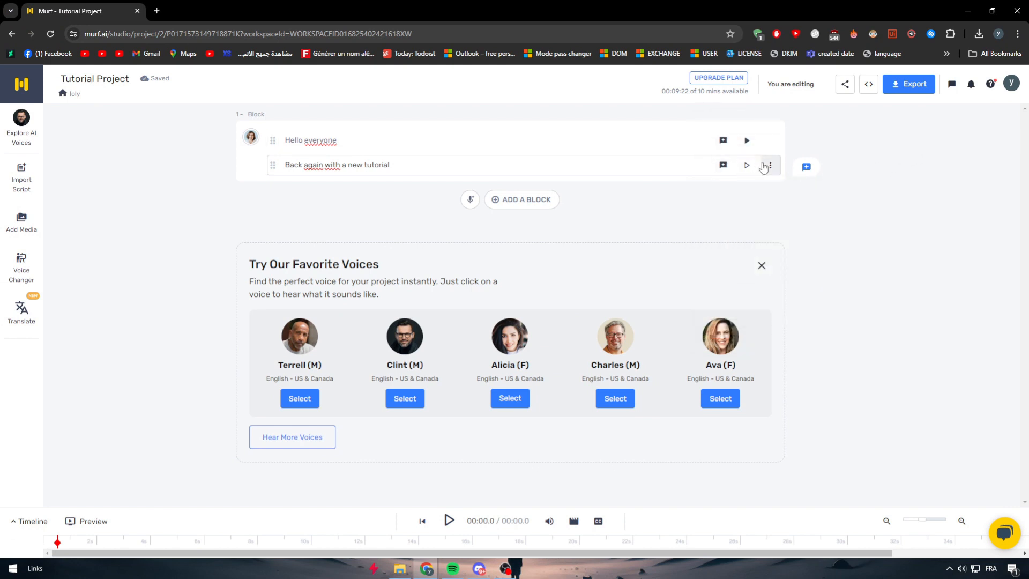
{"action": "left_click", "coordinate": [770, 140]}
{"action": "left_click", "coordinate": [528, 213]}
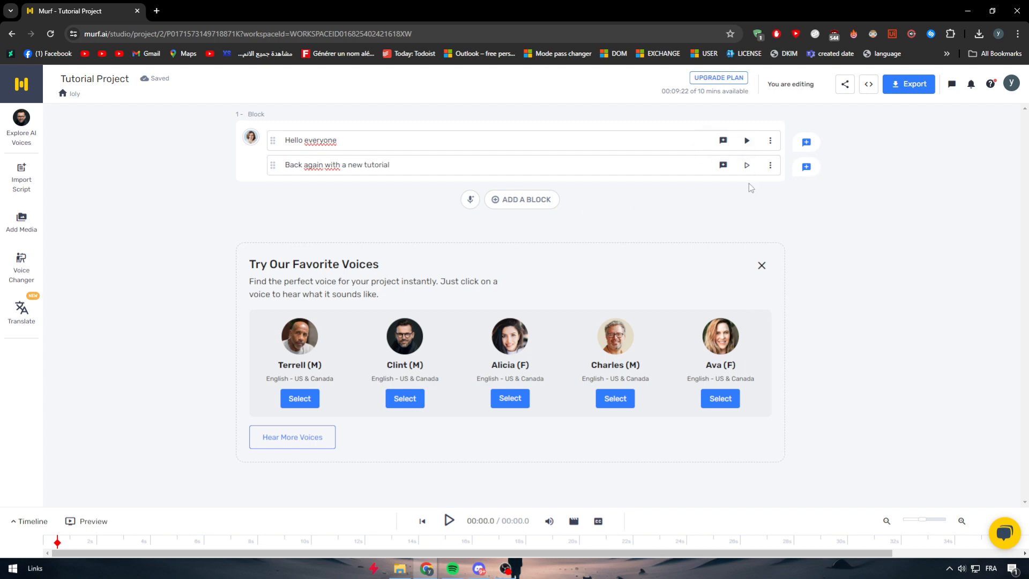
{"action": "left_click", "coordinate": [770, 166]}
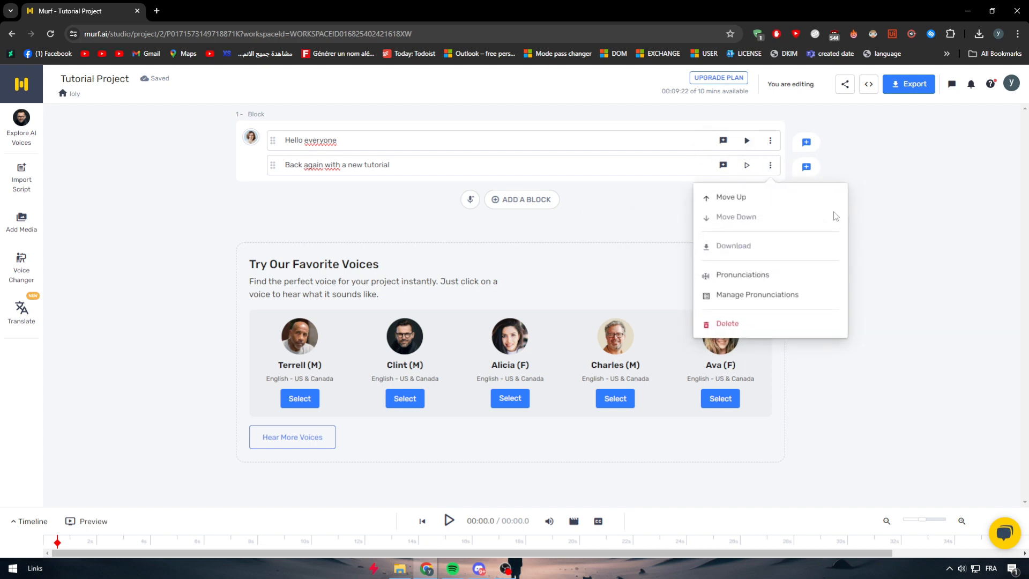
{"action": "left_click", "coordinate": [860, 217]}
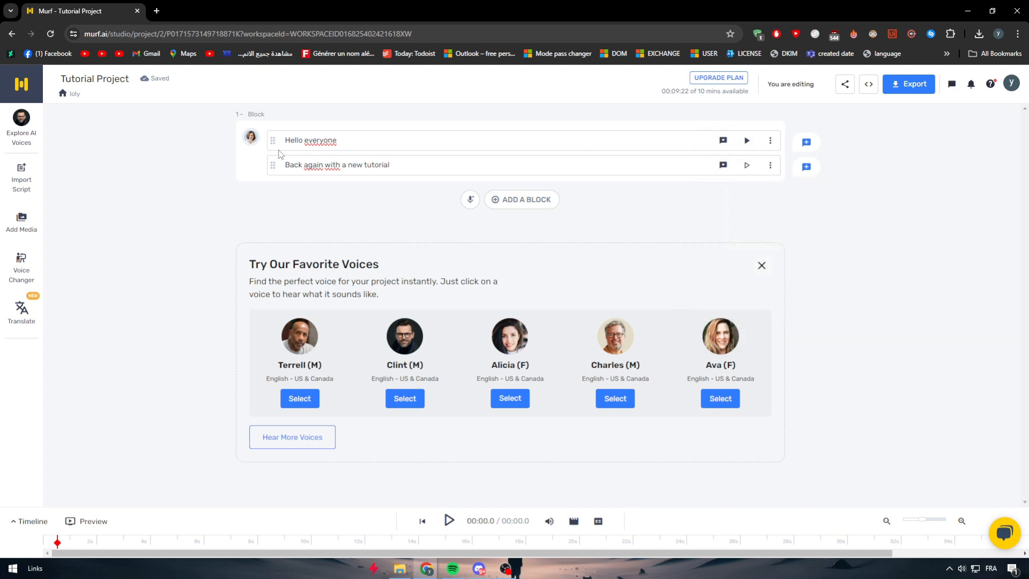
- Try Voice Only export settings: split by sub-blocks, .FLAC format, Low quality, Mono channel, with quality and channel included in the file name
{"action": "left_click", "coordinate": [900, 85]}
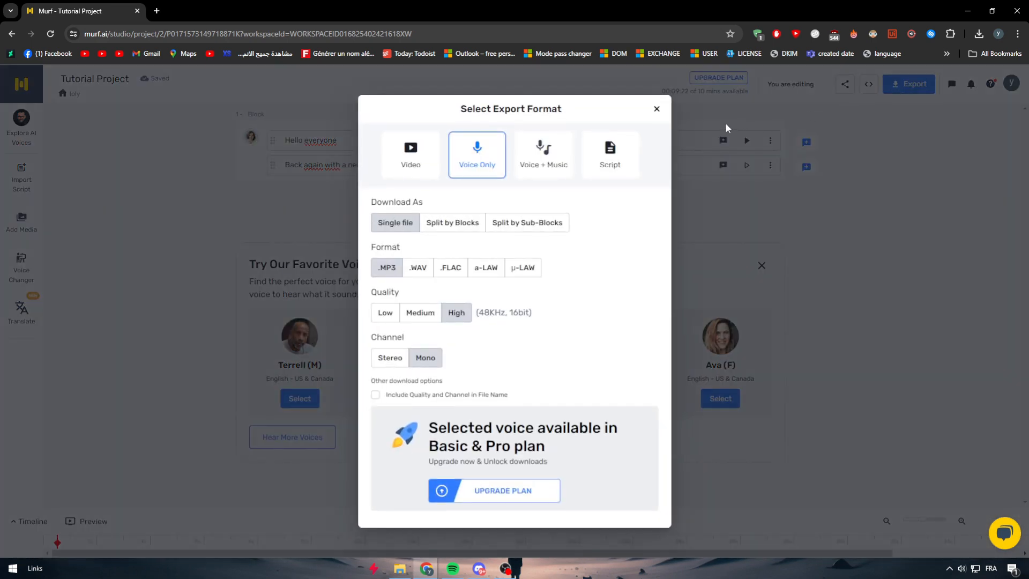
{"action": "left_click", "coordinate": [663, 110]}
{"action": "left_click", "coordinate": [908, 84]}
{"action": "left_click", "coordinate": [375, 395]}
{"action": "left_click", "coordinate": [391, 313]}
{"action": "left_click", "coordinate": [450, 268]}
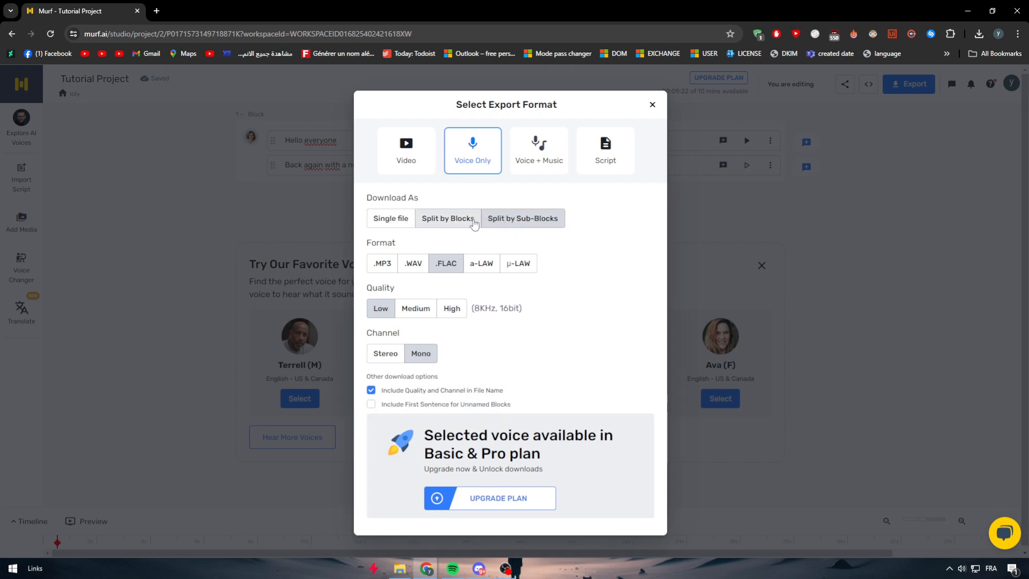
- Examine the export options for Video and Script, and close the export dialog without downloading
{"action": "left_click", "coordinate": [542, 173]}
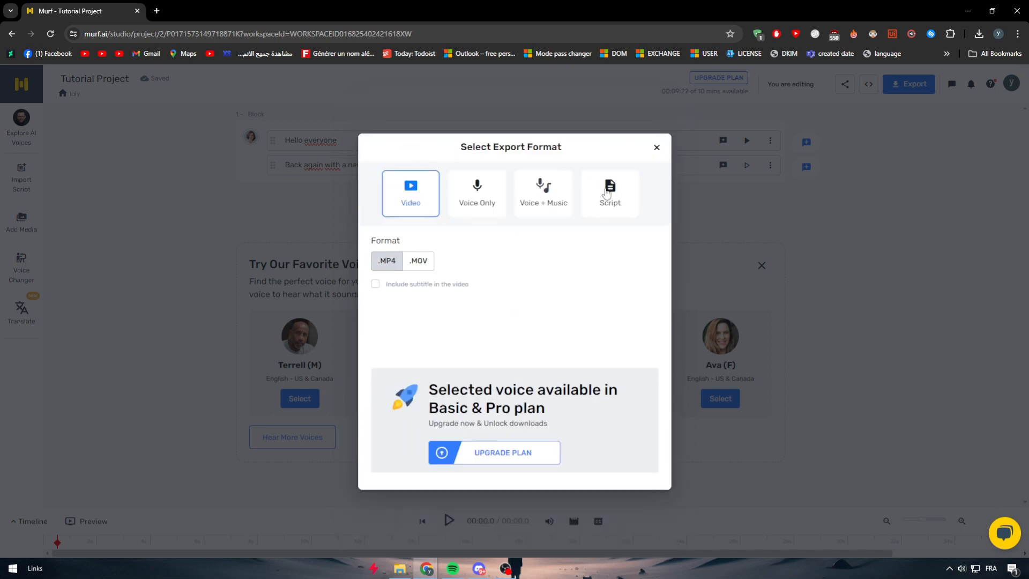
{"action": "left_click", "coordinate": [600, 196]}
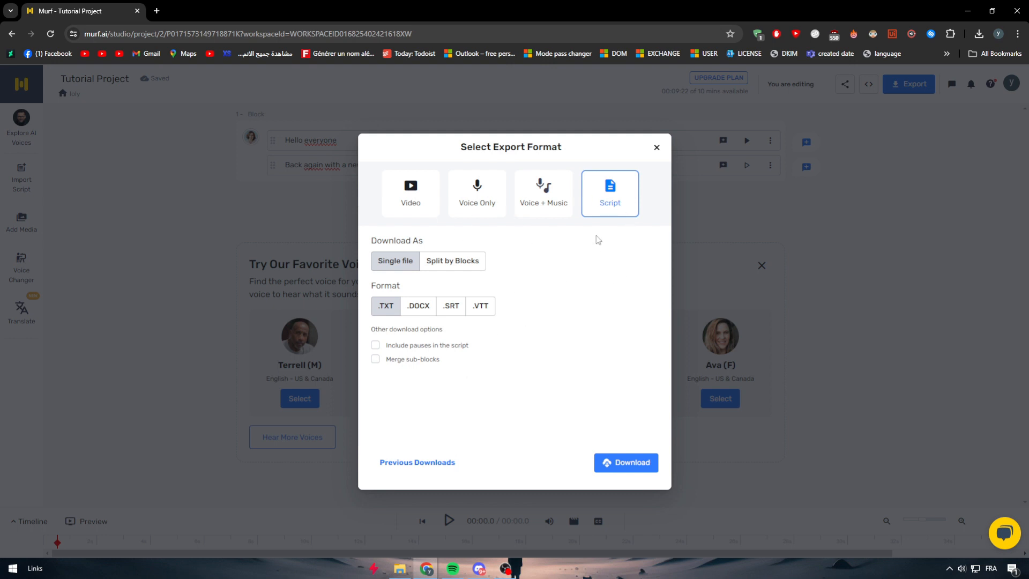
{"action": "left_click", "coordinate": [656, 147]}
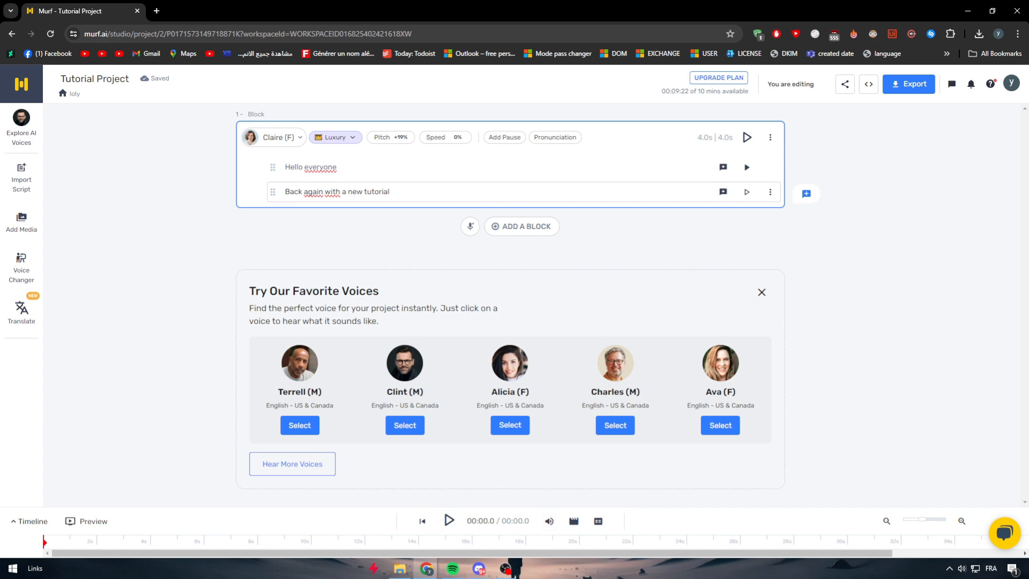
- Switch to OBS, look over the source types that can be added to Scene 2, such as Audio Output Capture, and minimize OBS
{"action": "left_click_drag", "start_coordinate": [0, 91], "coordinate": [414, 101]}
{"action": "double_click", "coordinate": [414, 101]}
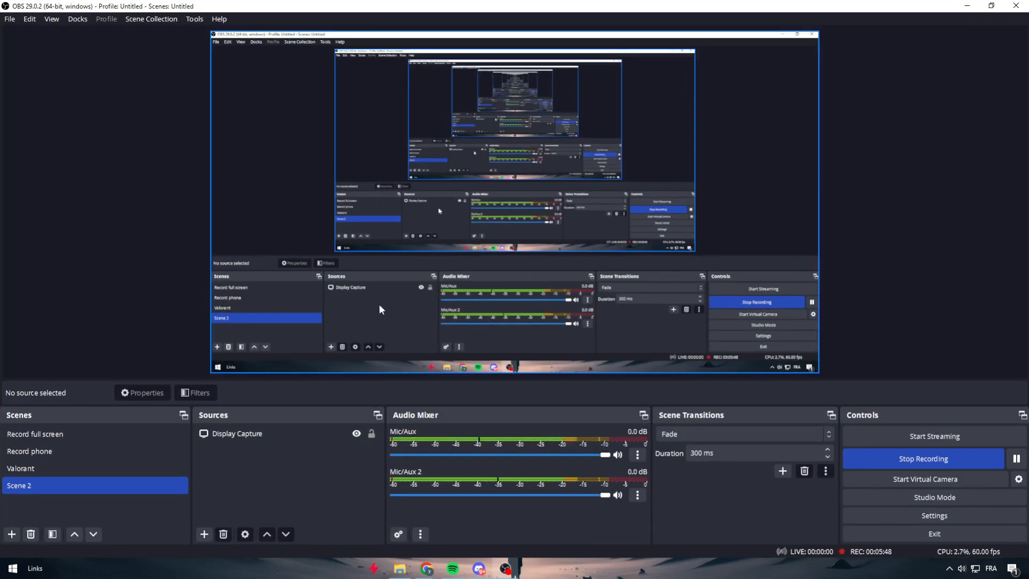
{"action": "left_click", "coordinate": [145, 510]}
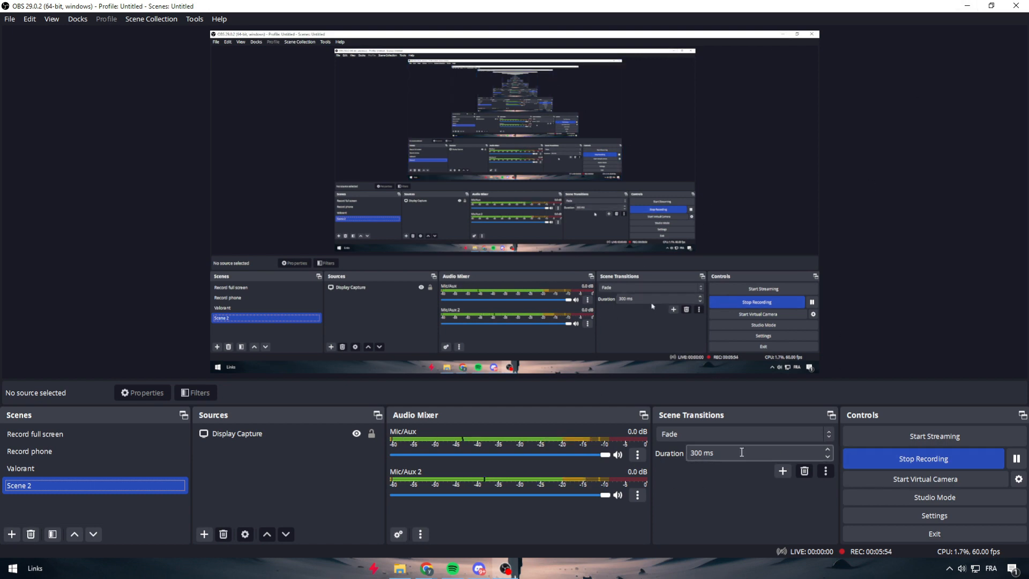
{"action": "left_click", "coordinate": [205, 534]}
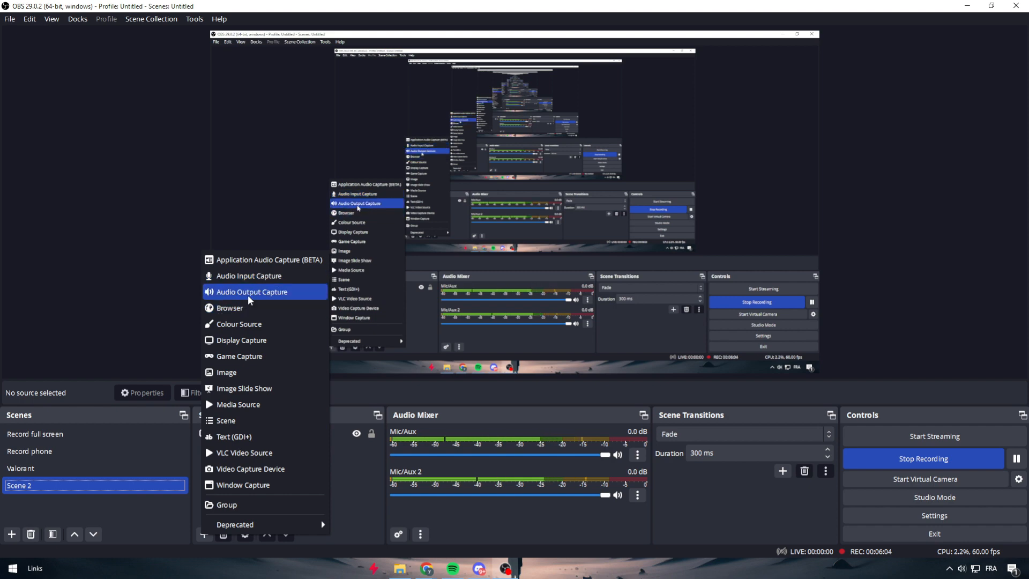
{"action": "left_click", "coordinate": [405, 466]}
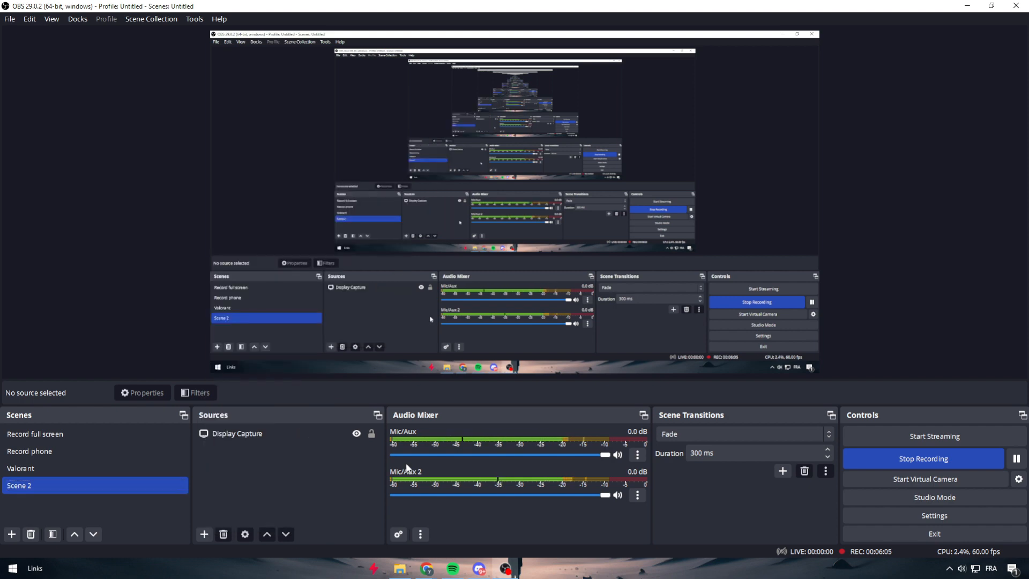
{"action": "left_click", "coordinate": [967, 5]}
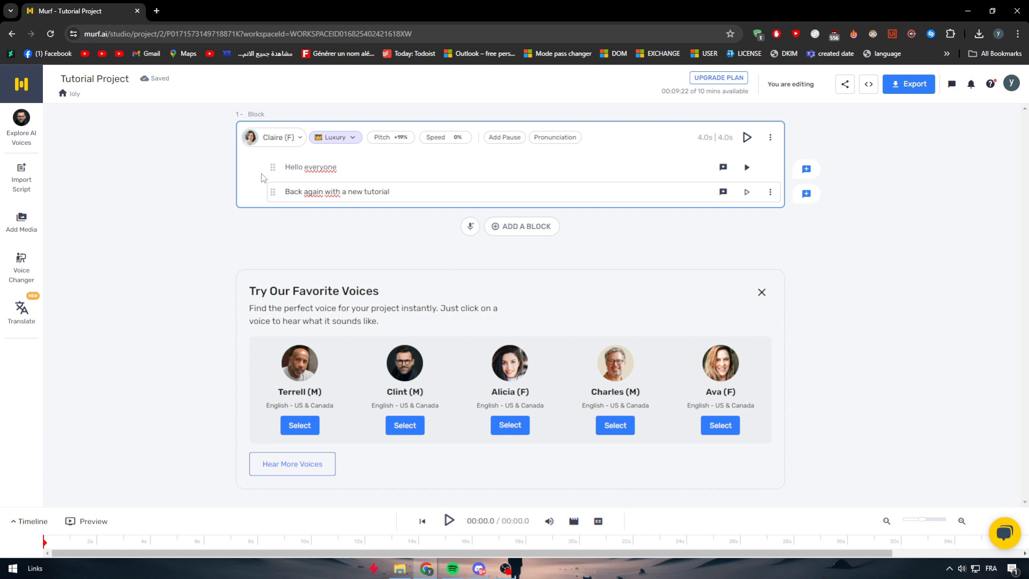
- Search Windows for "ca" and dismiss the search without opening an app
{"action": "key", "text": "super"}
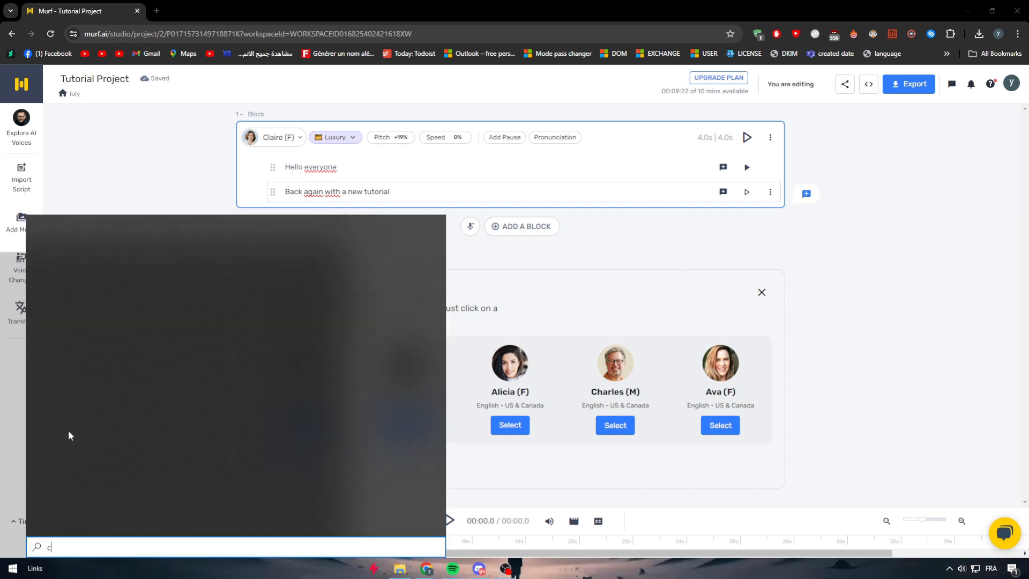
{"action": "type", "text": "ca"}
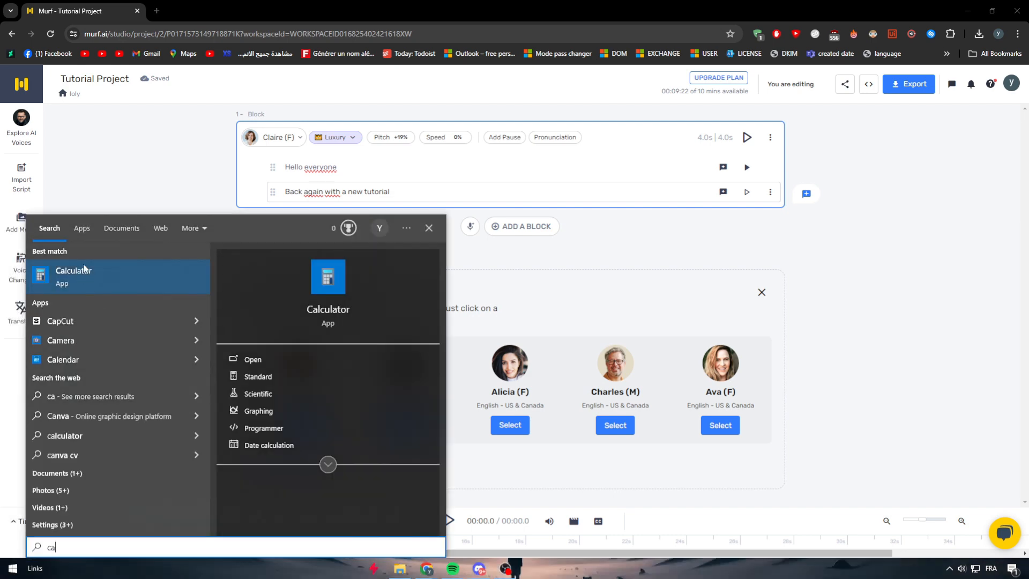
{"action": "left_click", "coordinate": [830, 301]}
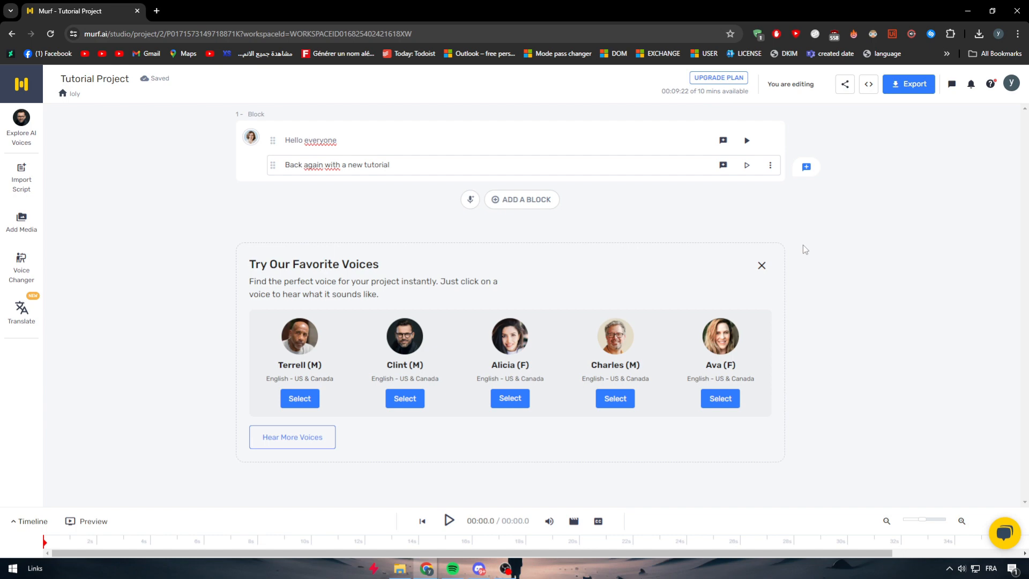
- Browse the English - US & Canada voices available for block 1 and close the library, keeping Claire (F)
{"action": "left_click", "coordinate": [250, 137]}
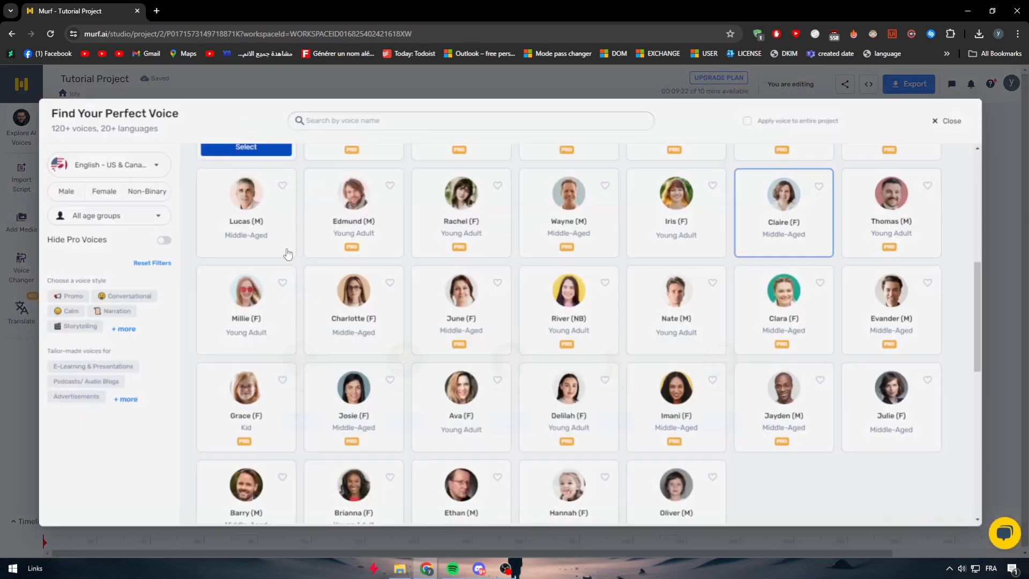
{"action": "scroll", "coordinate": [429, 292], "scroll_direction": "up", "scroll_amount": 10}
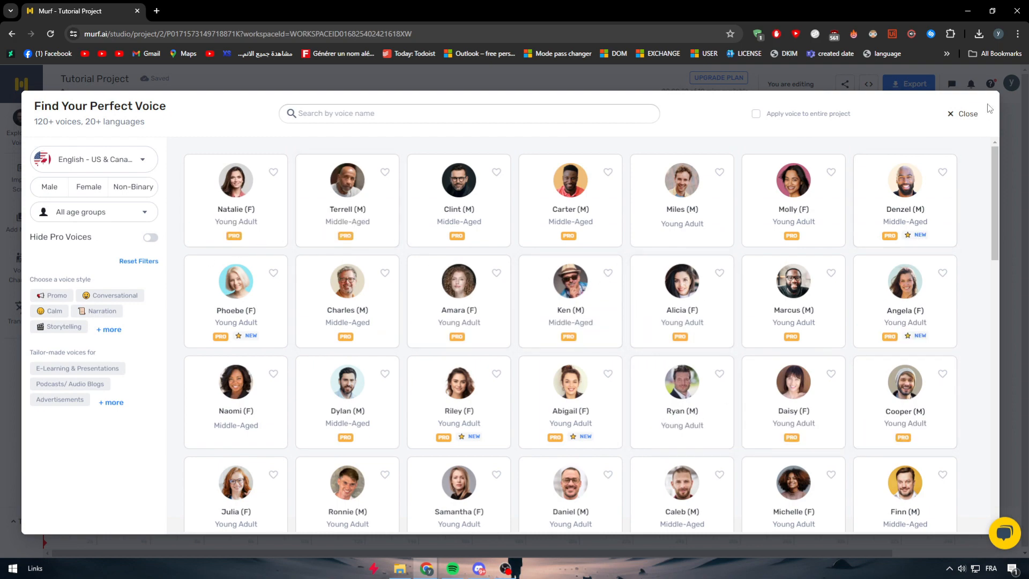
{"action": "left_click", "coordinate": [959, 113]}
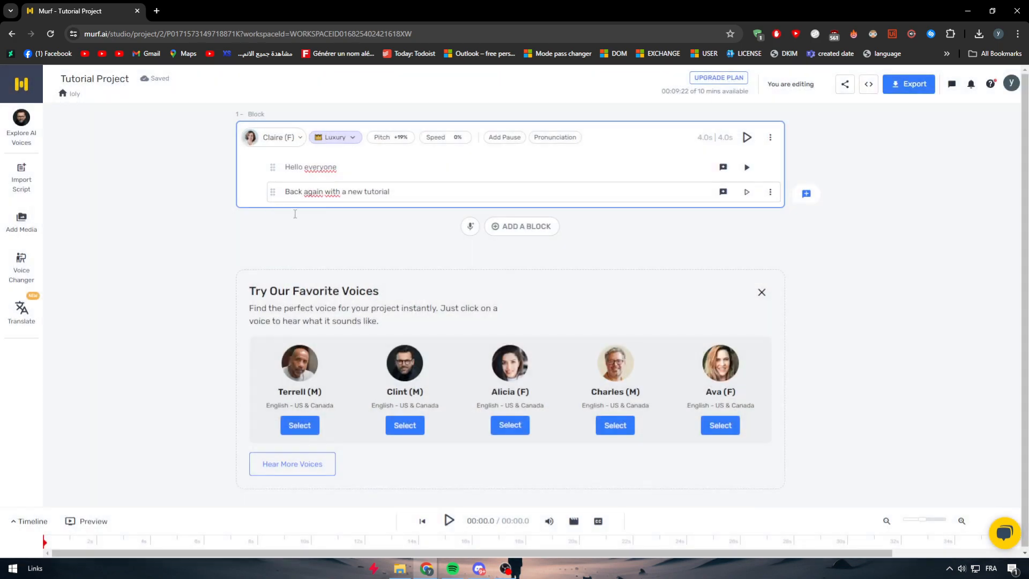
{"action": "left_click", "coordinate": [293, 141]}
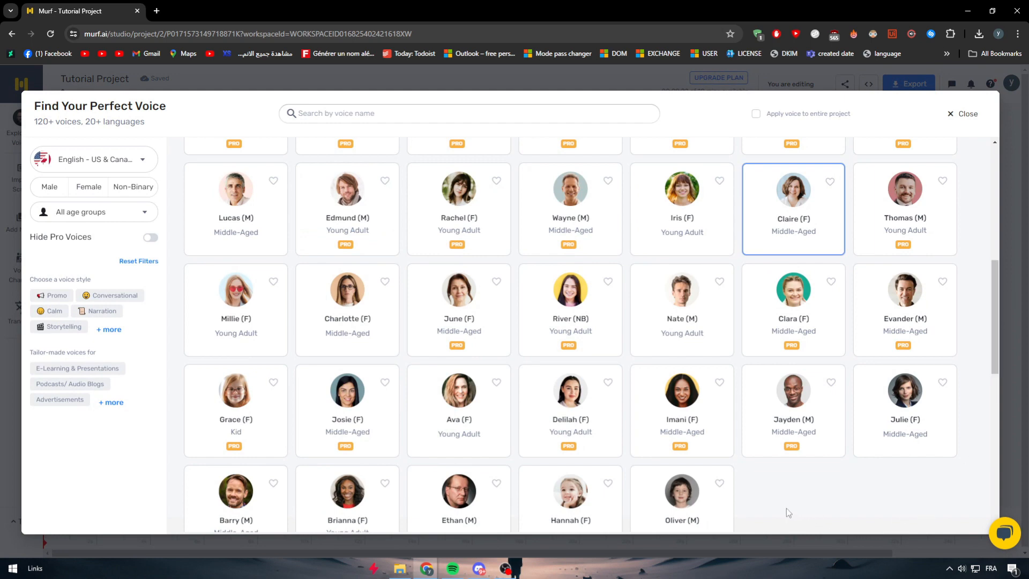
{"action": "mouse_move", "coordinate": [729, 516]}
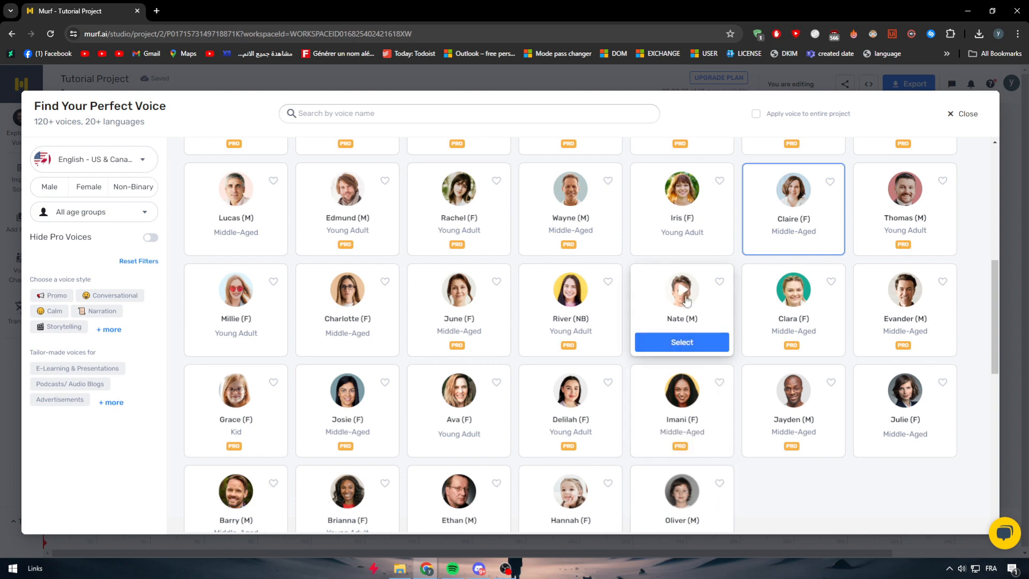
{"action": "scroll", "coordinate": [660, 332], "scroll_direction": "up", "scroll_amount": 7}
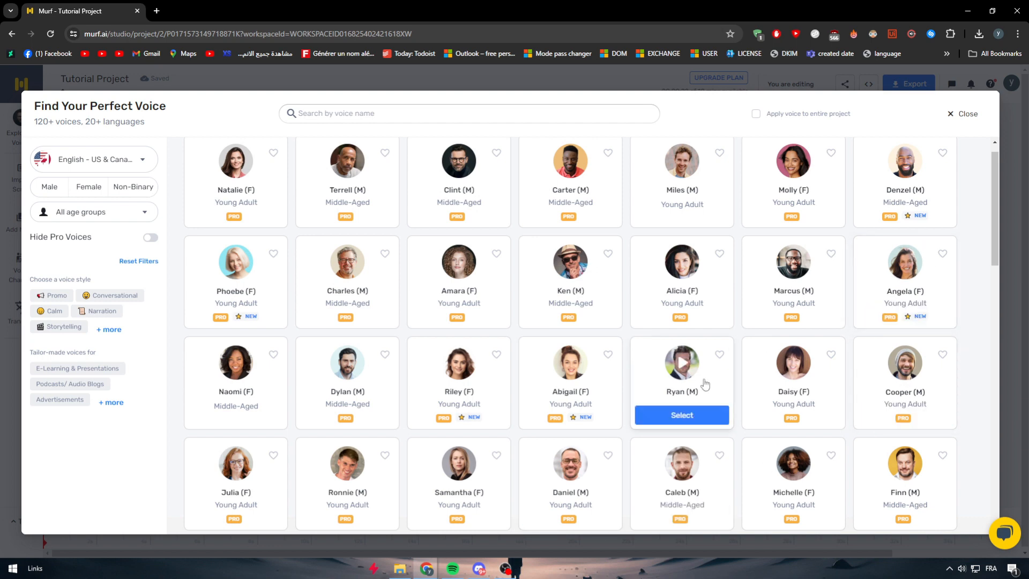
{"action": "scroll", "coordinate": [727, 367], "scroll_direction": "up", "scroll_amount": 1}
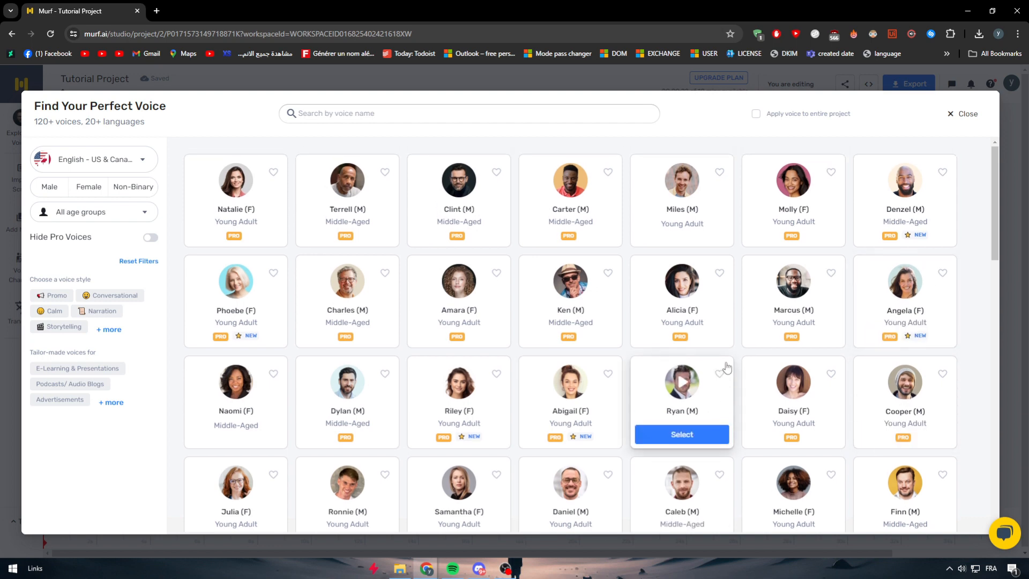
{"action": "left_click", "coordinate": [966, 115]}
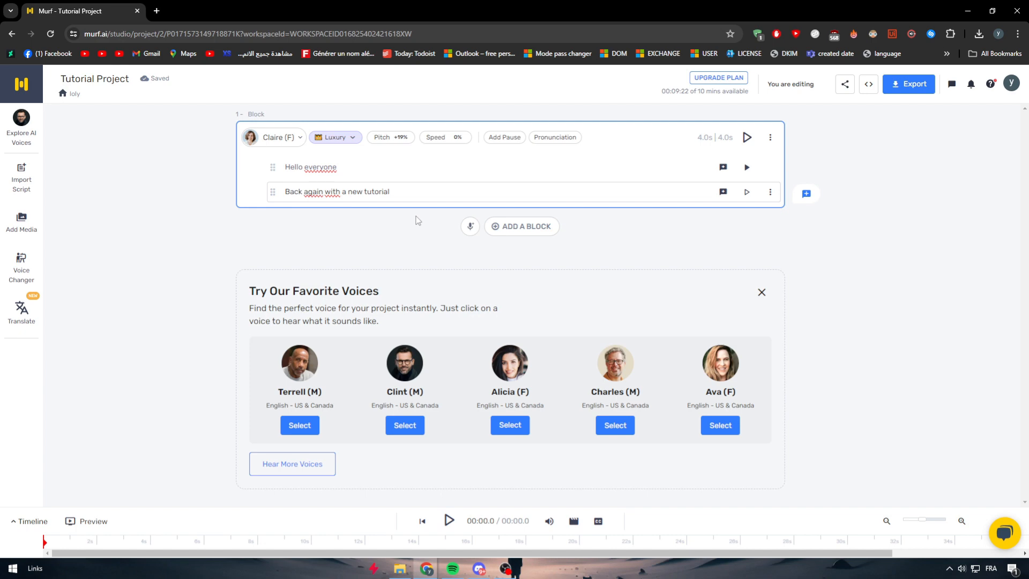
- Review the monthly pricing and features of the Basic, Pro and Enterprise plans, and close the plan overview
{"action": "left_click", "coordinate": [718, 78]}
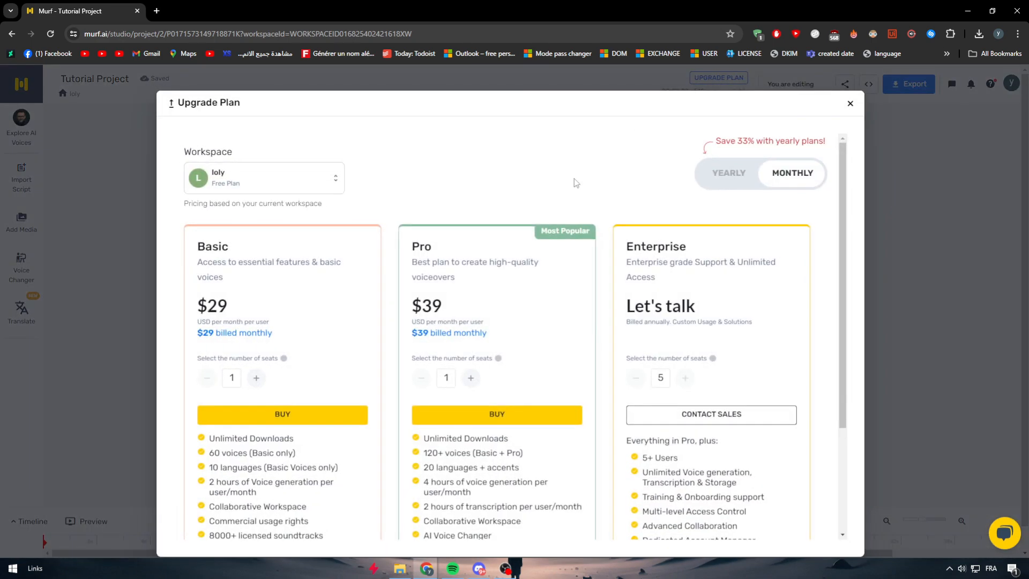
{"action": "scroll", "coordinate": [294, 221], "scroll_direction": "down", "scroll_amount": 2}
{"action": "scroll", "coordinate": [287, 215], "scroll_direction": "up", "scroll_amount": 1}
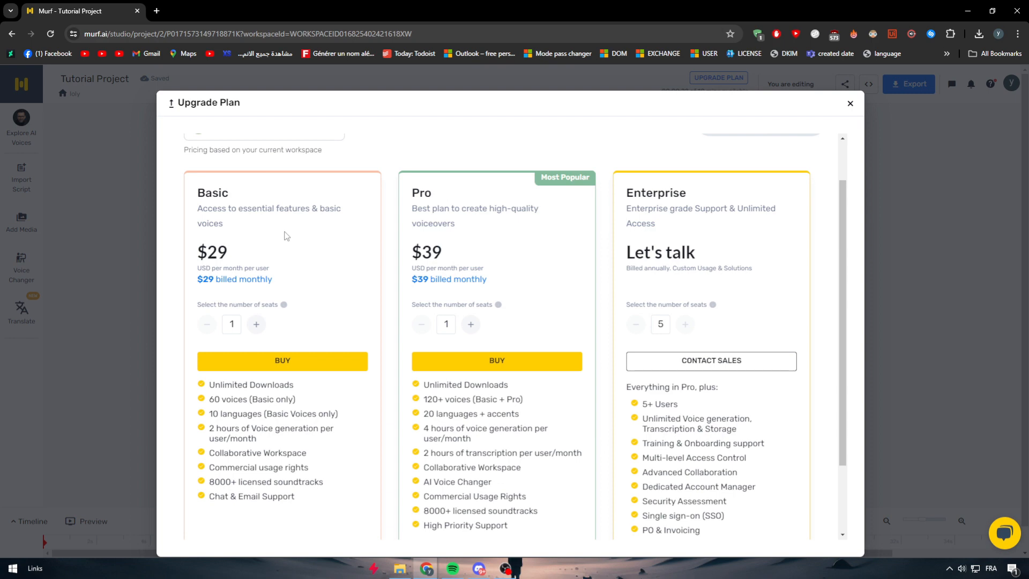
{"action": "left_click", "coordinate": [850, 103]}
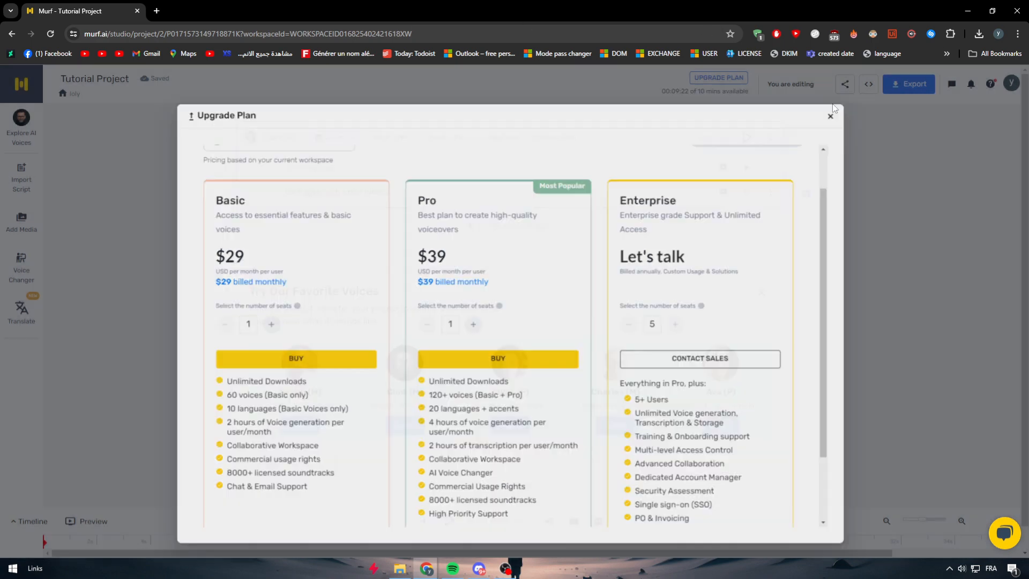